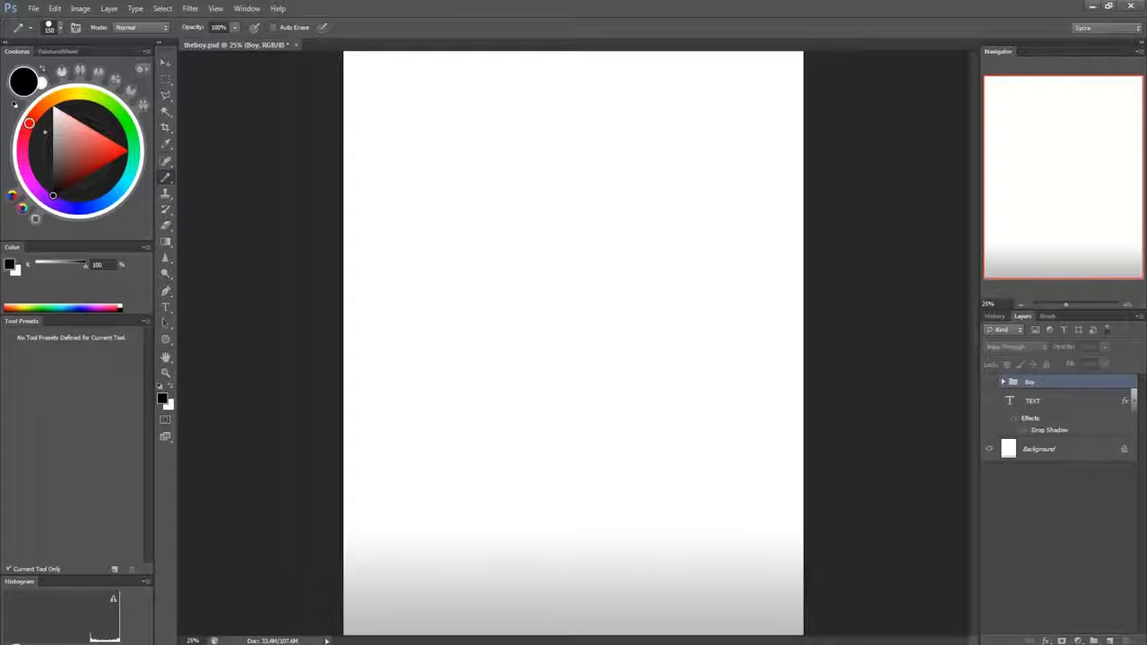
# Make the TEXT caption layer and the Boy group visible in the Layers panel.
pyautogui.click(991, 403)
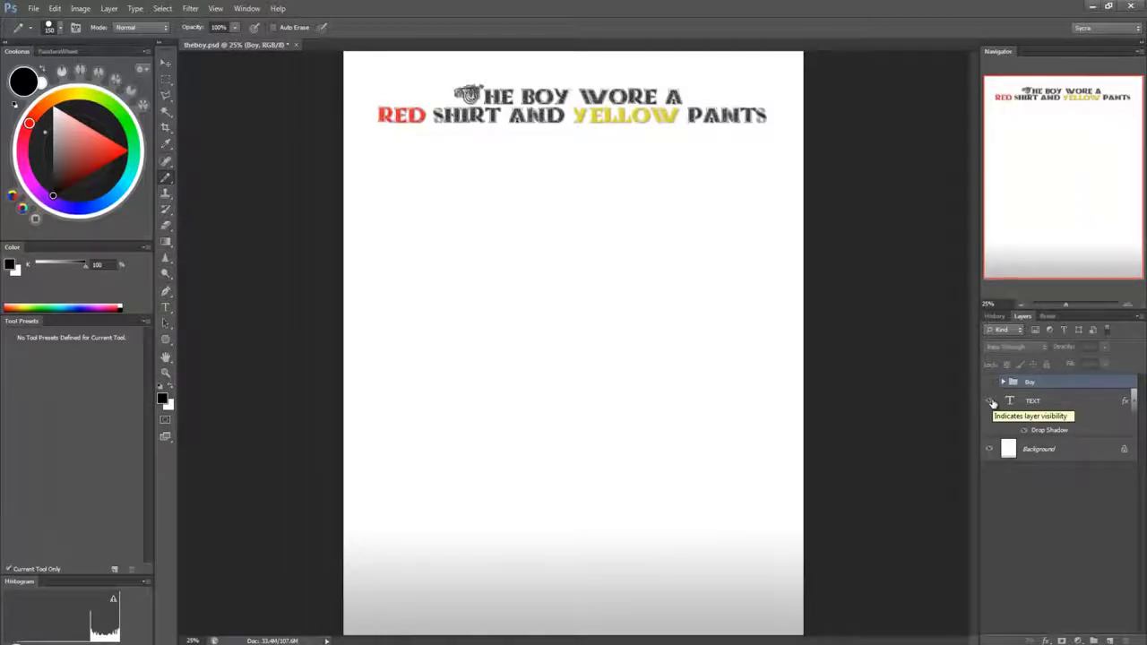
pyautogui.click(989, 383)
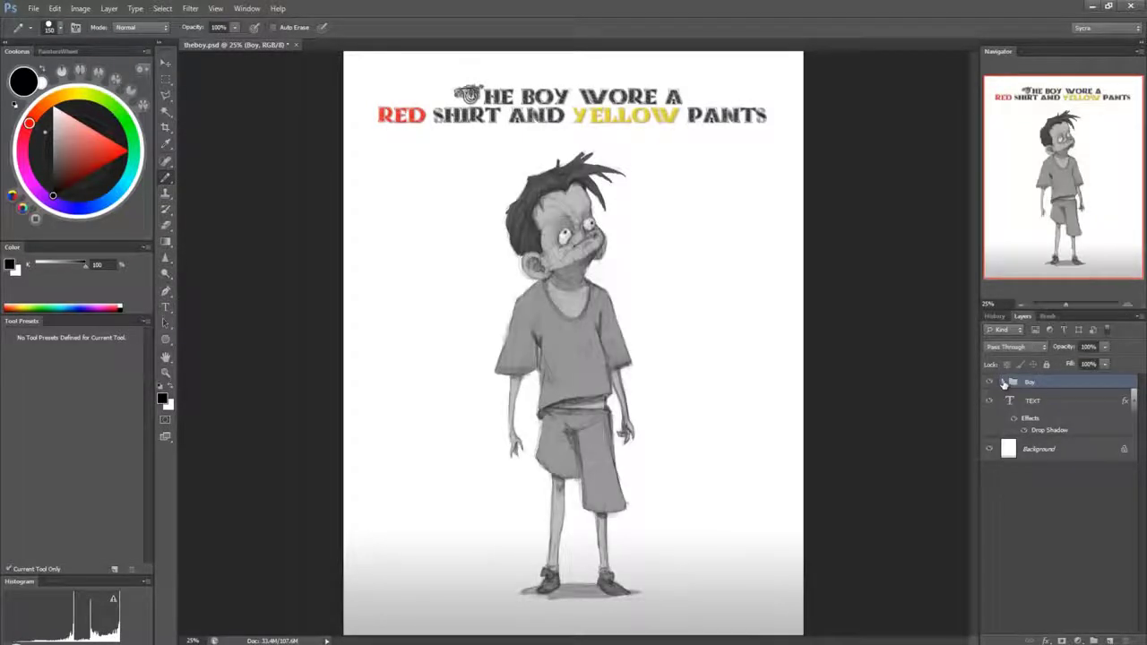
# Expand the Boy group and select the colour layer clipped to the skin.
pyautogui.click(1003, 383)
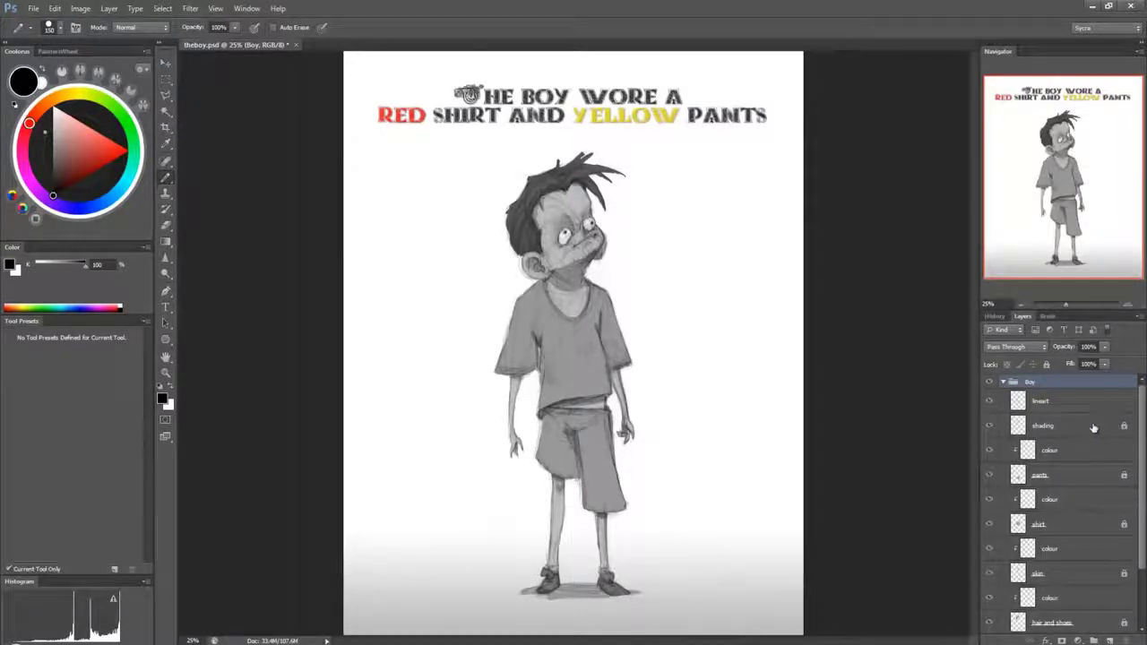
pyautogui.scroll(-3, 1093, 427)
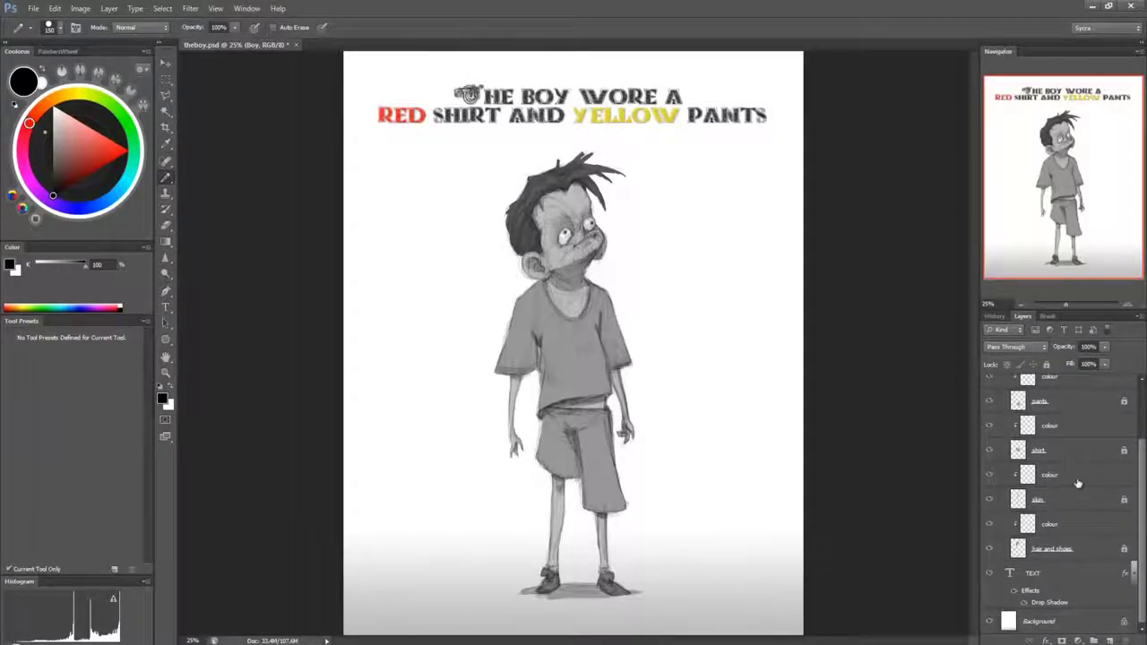
pyautogui.click(1075, 476)
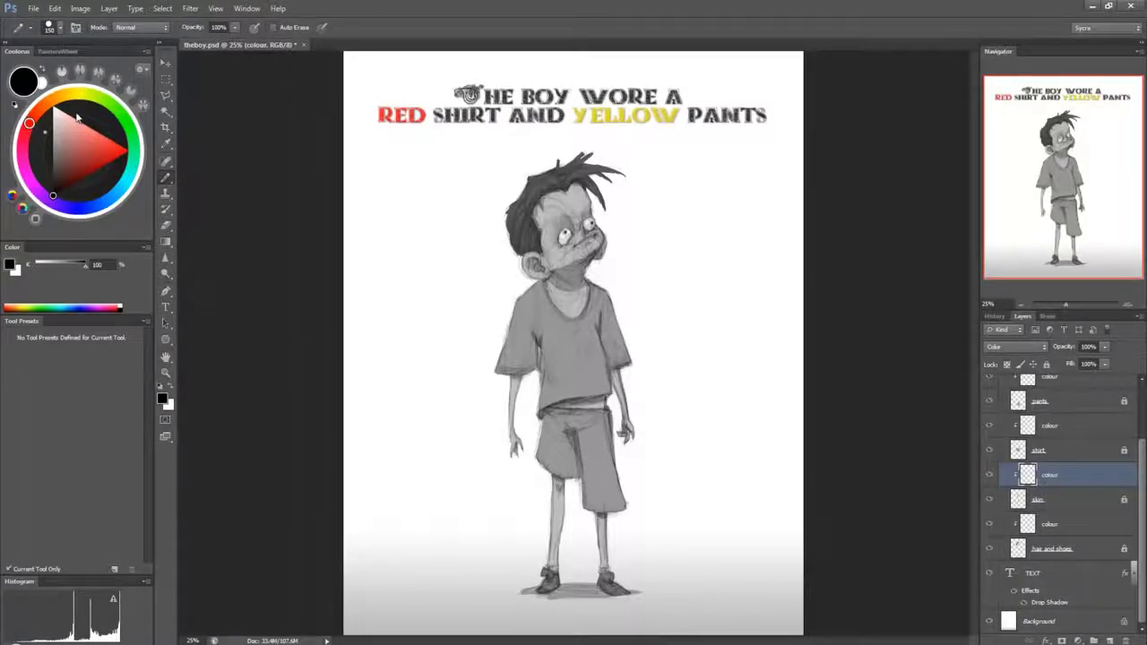
# Pick a light peach tone and brush it over the boy's face, arms and legs.
pyautogui.click(48, 103)
pyautogui.click(83, 155)
pyautogui.click(87, 140)
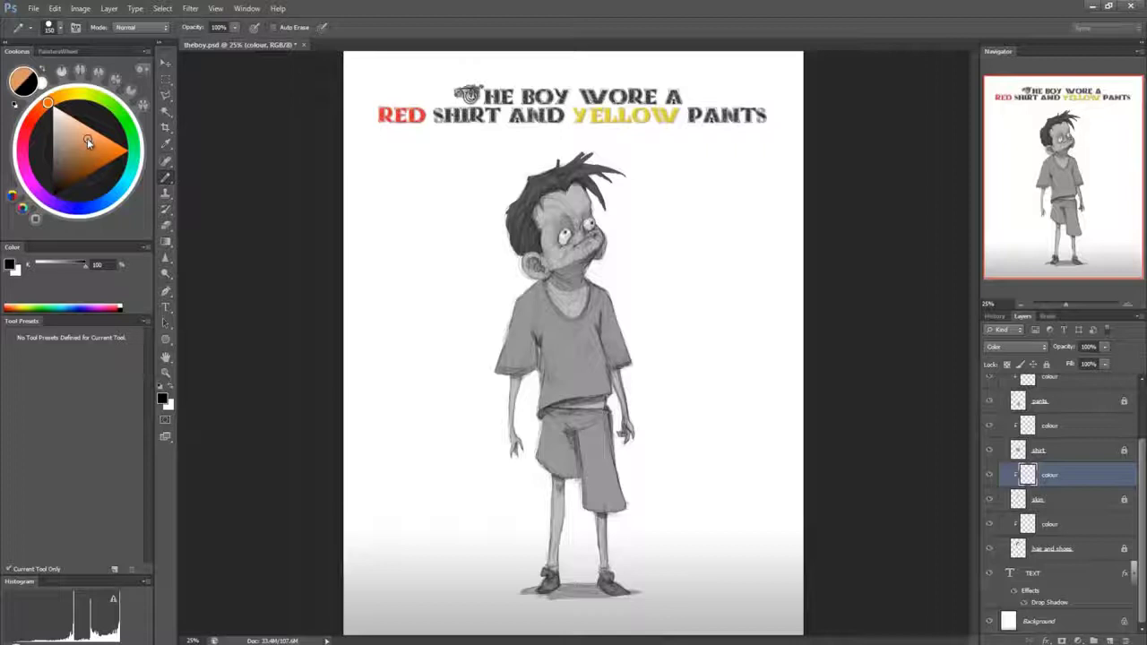
pyautogui.click(73, 131)
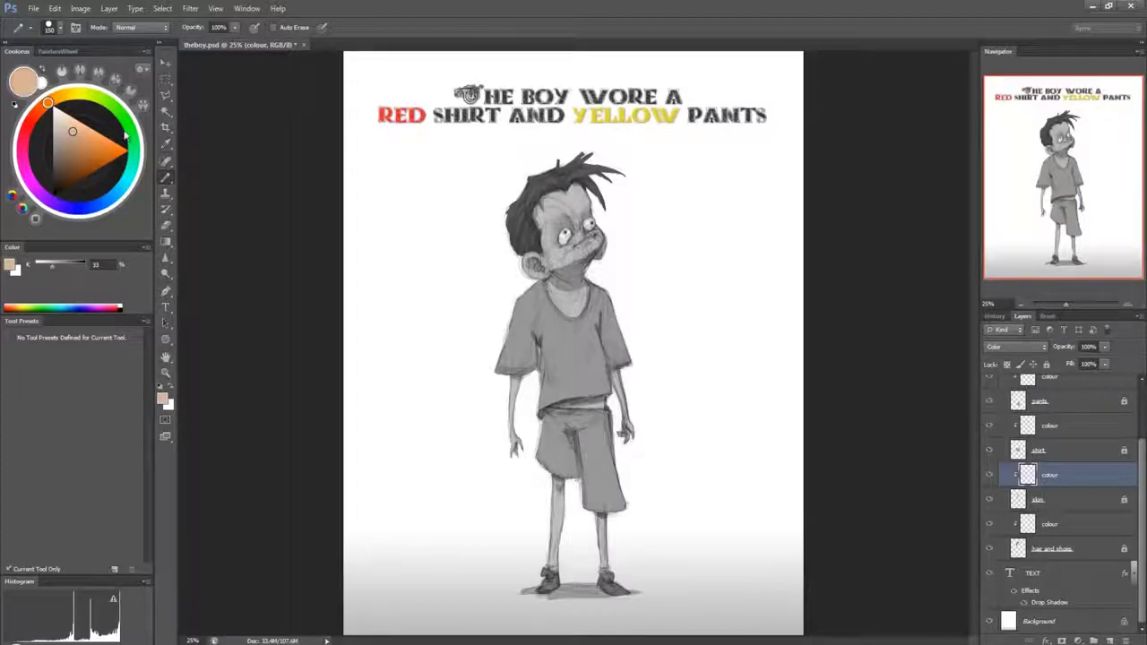
pyautogui.rightClick(549, 134)
pyautogui.doubleClick(581, 266)
pyautogui.moveTo(555, 205)
pyautogui.mouseDown()
pyautogui.moveTo(564, 259)
pyautogui.moveTo(549, 258)
pyautogui.moveTo(583, 215)
pyautogui.moveTo(608, 235)
pyautogui.moveTo(589, 271)
pyautogui.moveTo(533, 267)
pyautogui.mouseUp()
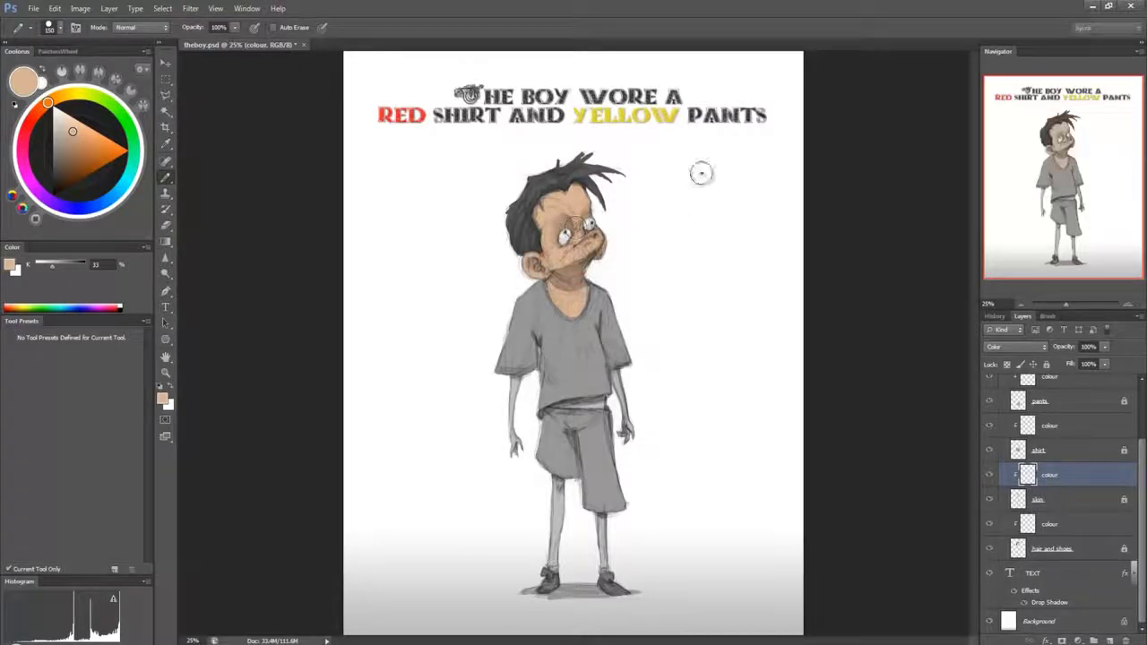
pyautogui.moveTo(624, 392)
pyautogui.mouseDown()
pyautogui.moveTo(626, 444)
pyautogui.moveTo(620, 406)
pyautogui.moveTo(638, 409)
pyautogui.moveTo(542, 389)
pyautogui.moveTo(517, 459)
pyautogui.moveTo(543, 539)
pyautogui.moveTo(562, 466)
pyautogui.moveTo(560, 551)
pyautogui.moveTo(566, 492)
pyautogui.moveTo(602, 538)
pyautogui.moveTo(616, 518)
pyautogui.moveTo(622, 537)
pyautogui.moveTo(564, 563)
pyautogui.moveTo(551, 556)
pyautogui.moveTo(613, 541)
pyautogui.mouseUp()
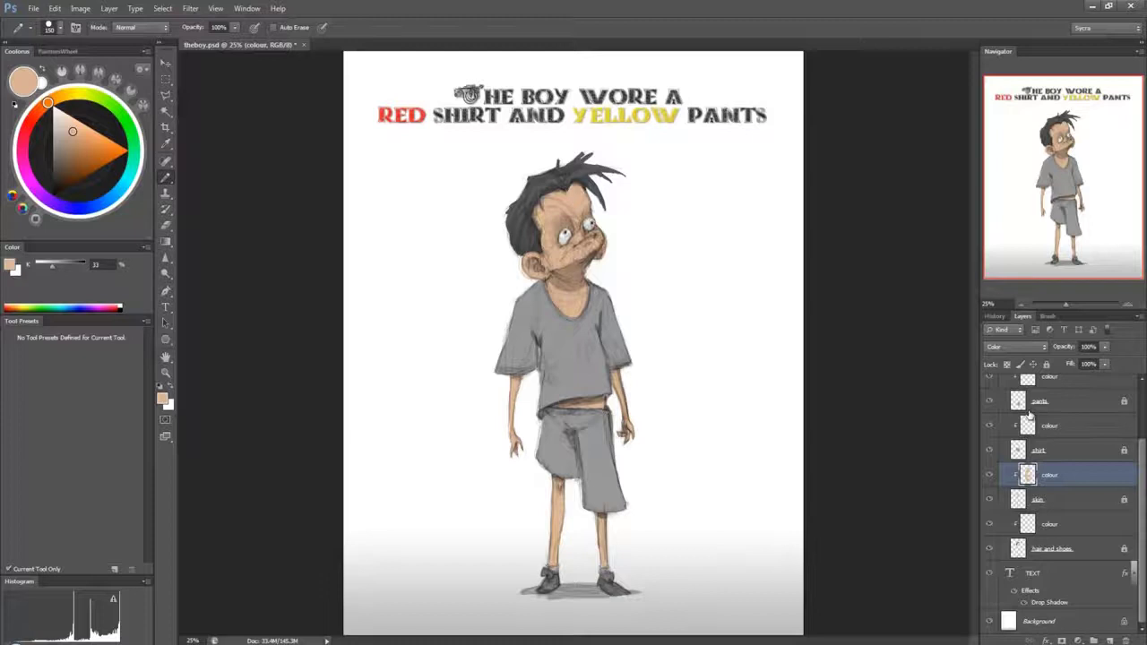
pyautogui.click(1079, 525)
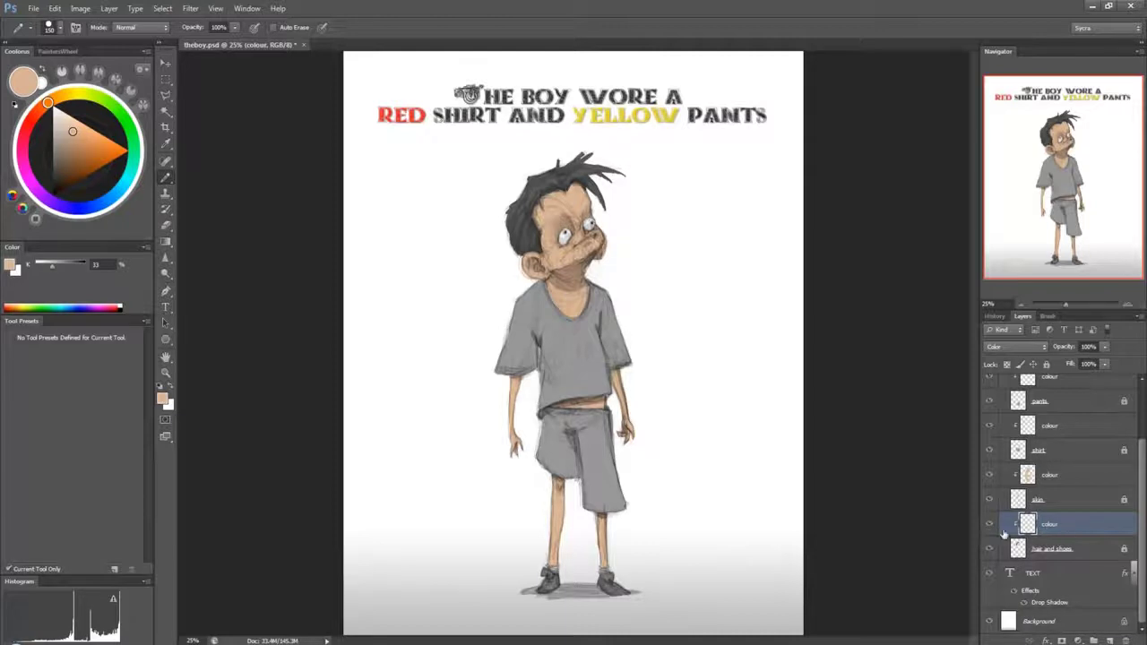
# Pick a brown shade and paint it over the boy's hair.
pyautogui.moveTo(72, 142); pyautogui.dragTo(70, 170)
pyautogui.moveTo(536, 160); pyautogui.dragTo(588, 156)
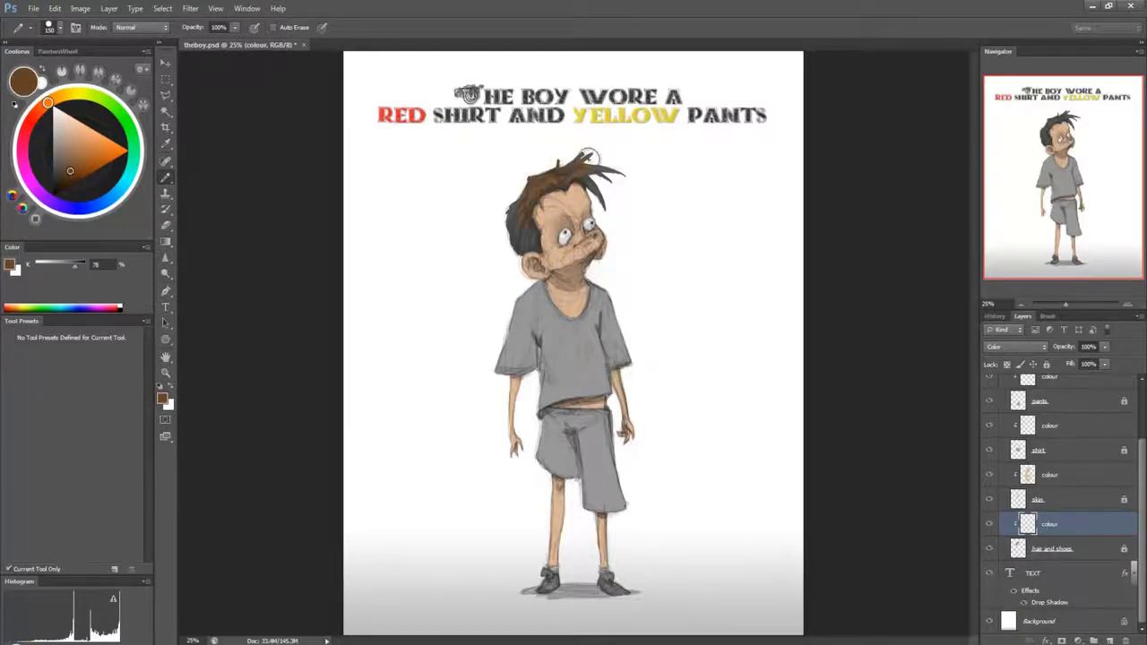
pyautogui.moveTo(512, 193)
pyautogui.mouseDown()
pyautogui.moveTo(511, 215)
pyautogui.moveTo(546, 225)
pyautogui.moveTo(546, 237)
pyautogui.mouseUp()
# Pick a blue shade and paint it over both of the boy's shoes.
pyautogui.click(78, 209)
pyautogui.moveTo(70, 170)
pyautogui.mouseDown()
pyautogui.moveTo(64, 161)
pyautogui.moveTo(73, 161)
pyautogui.mouseUp()
pyautogui.click(92, 212)
pyautogui.moveTo(550, 549)
pyautogui.mouseDown()
pyautogui.moveTo(534, 572)
pyautogui.moveTo(606, 604)
pyautogui.moveTo(659, 593)
pyautogui.mouseUp()
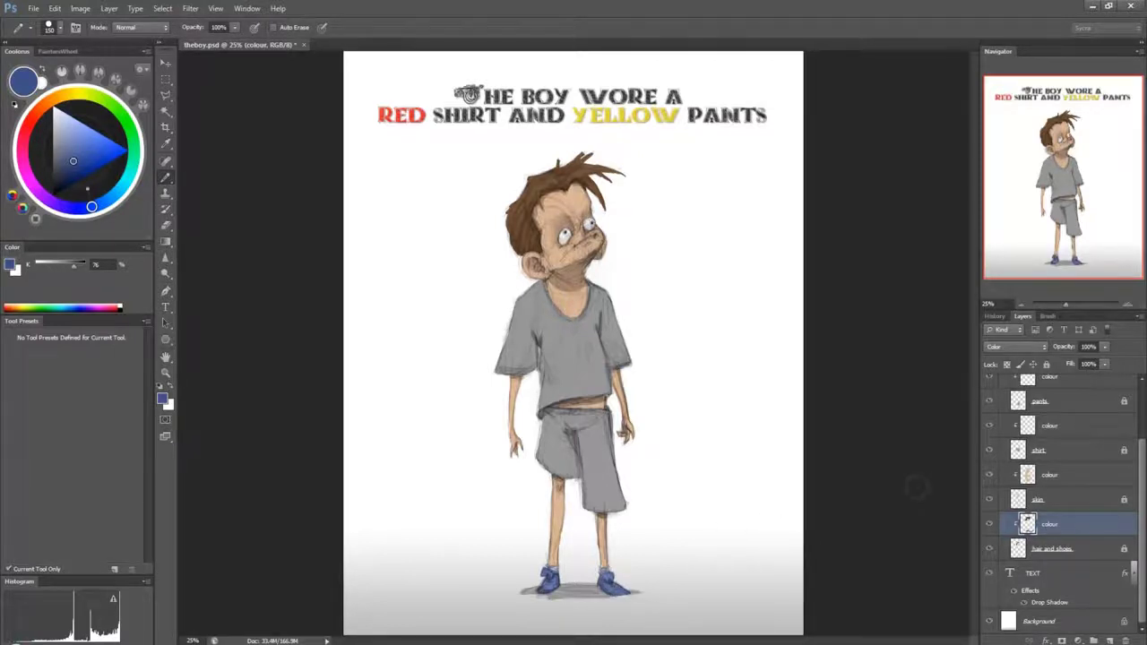
# Select the shirt colour layer, choose a bright red and paint the boy's shirt.
pyautogui.scroll(2, 1075, 479)
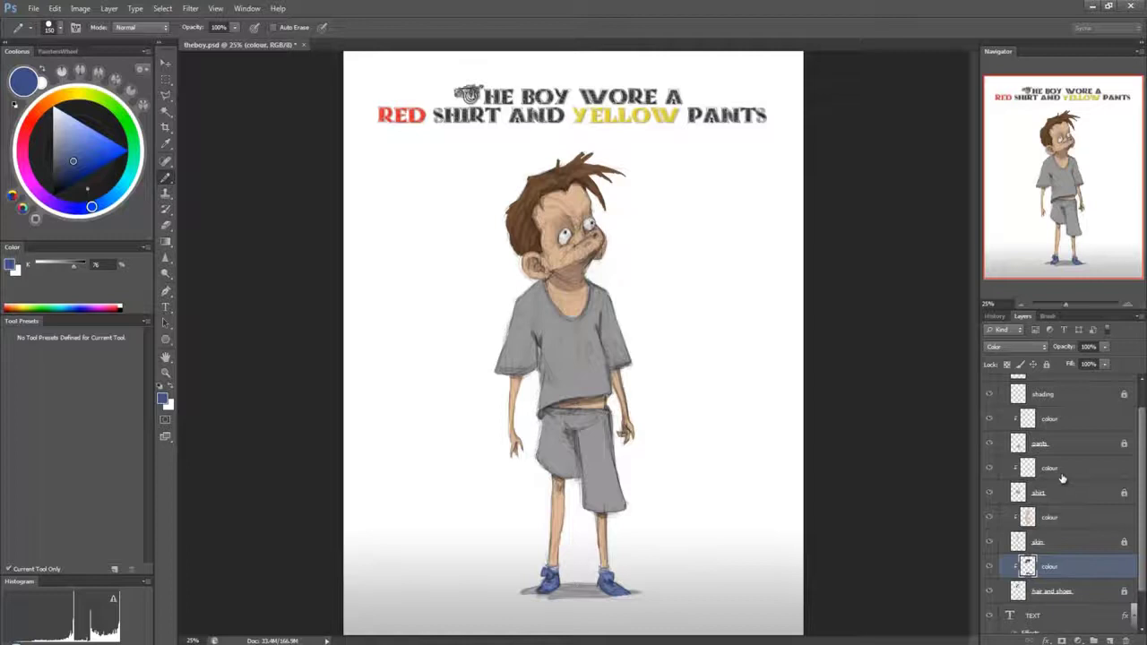
pyautogui.click(1061, 471)
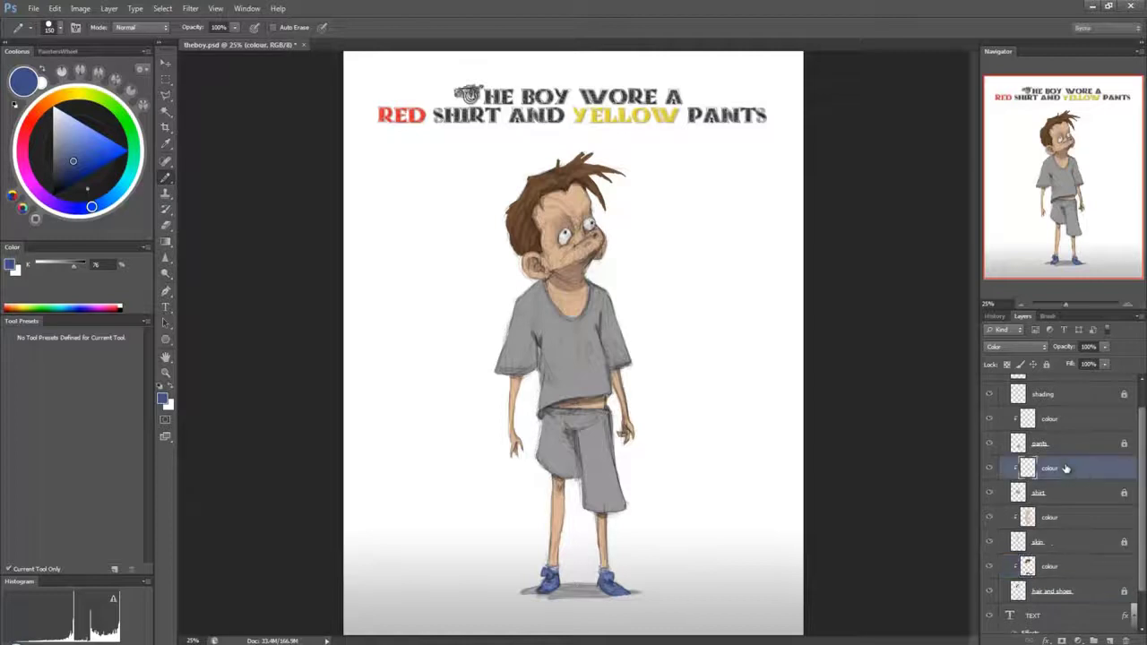
pyautogui.click(33, 121)
pyautogui.click(85, 136)
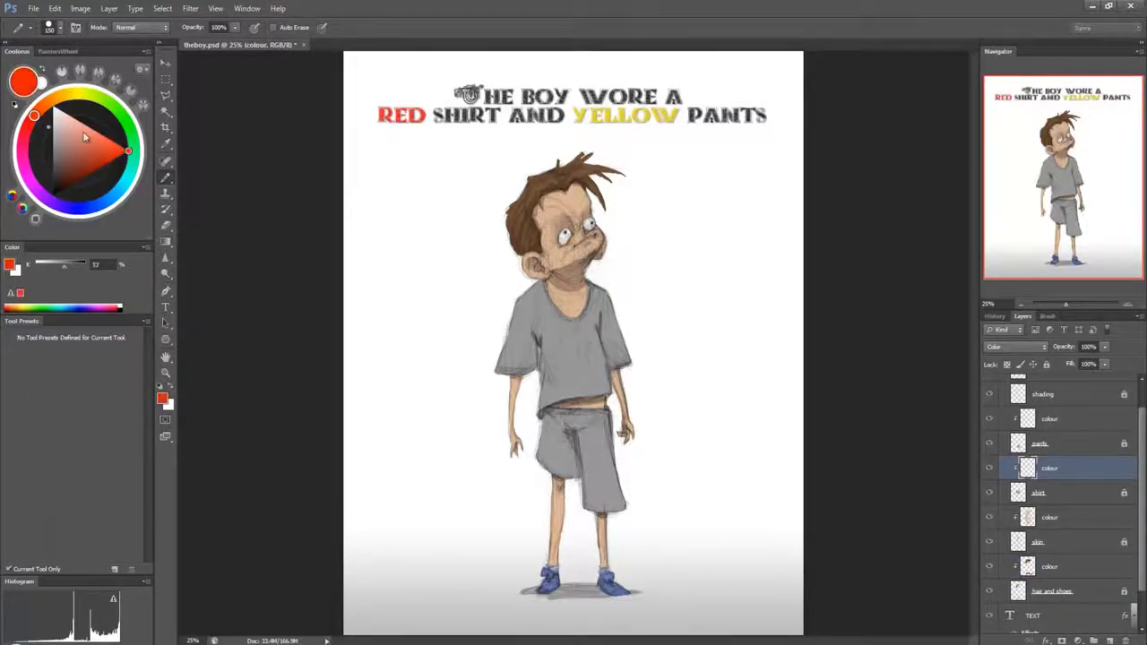
pyautogui.moveTo(35, 123); pyautogui.dragTo(35, 127)
pyautogui.moveTo(612, 272)
pyautogui.mouseDown()
pyautogui.moveTo(564, 358)
pyautogui.moveTo(596, 392)
pyautogui.moveTo(523, 399)
pyautogui.moveTo(502, 387)
pyautogui.moveTo(481, 409)
pyautogui.mouseUp()
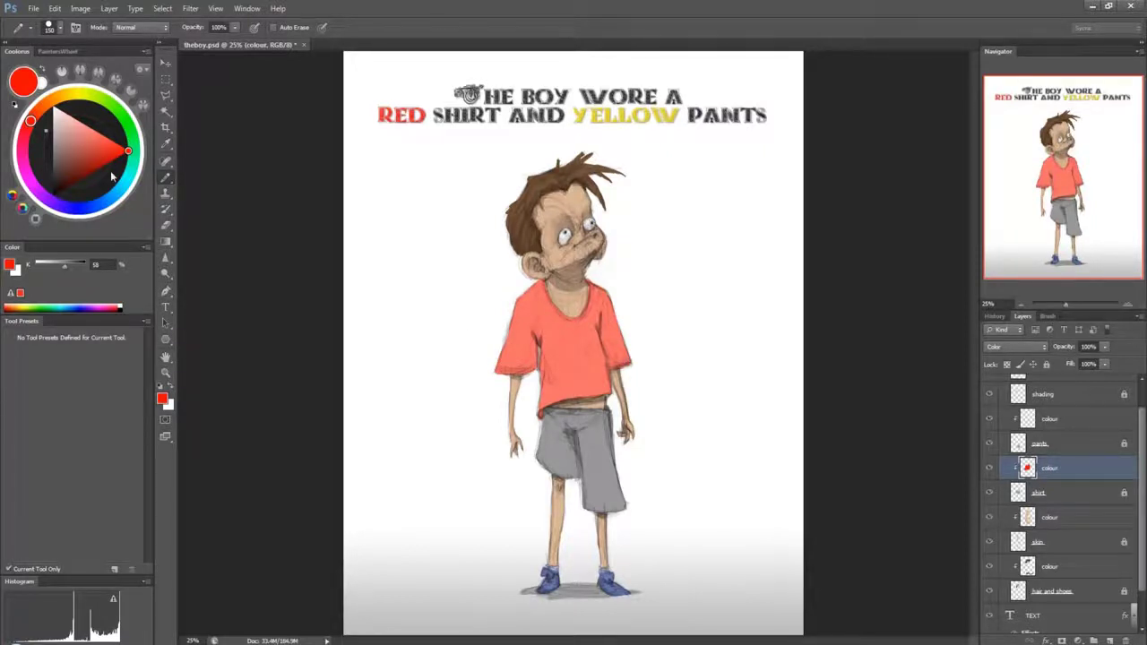
# Select the pants colour layer and paint the boy's pants yellow.
pyautogui.click(1054, 419)
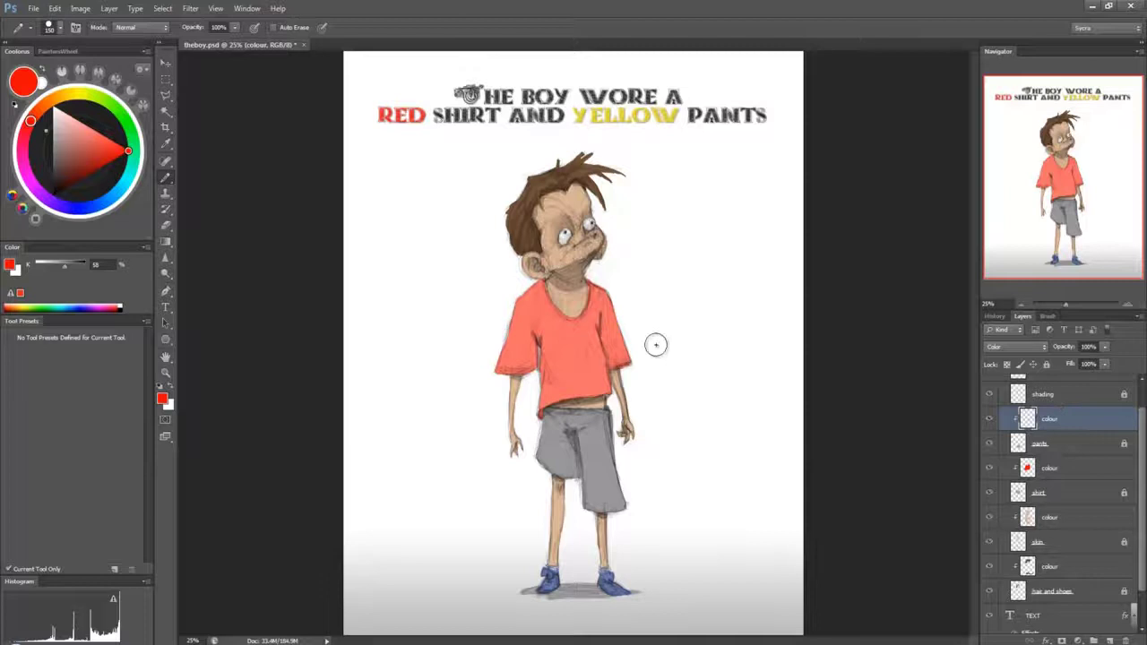
pyautogui.click(72, 101)
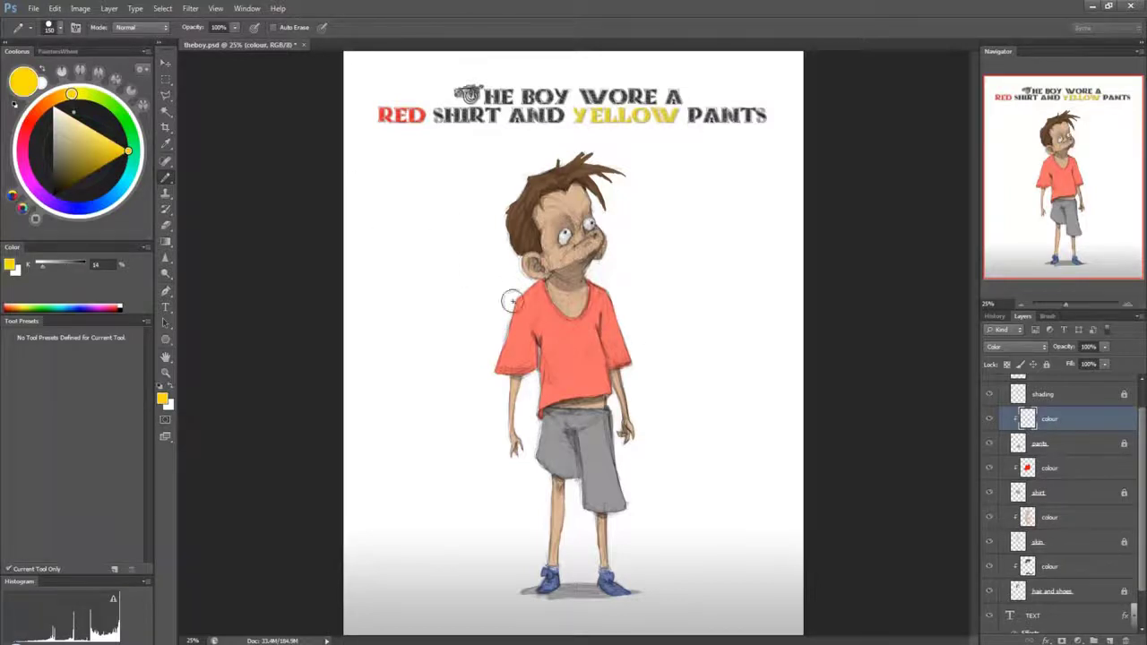
pyautogui.moveTo(550, 463)
pyautogui.mouseDown()
pyautogui.moveTo(559, 433)
pyautogui.moveTo(549, 456)
pyautogui.moveTo(548, 434)
pyautogui.moveTo(585, 434)
pyautogui.moveTo(594, 469)
pyautogui.moveTo(626, 491)
pyautogui.moveTo(626, 418)
pyautogui.moveTo(625, 463)
pyautogui.mouseUp()
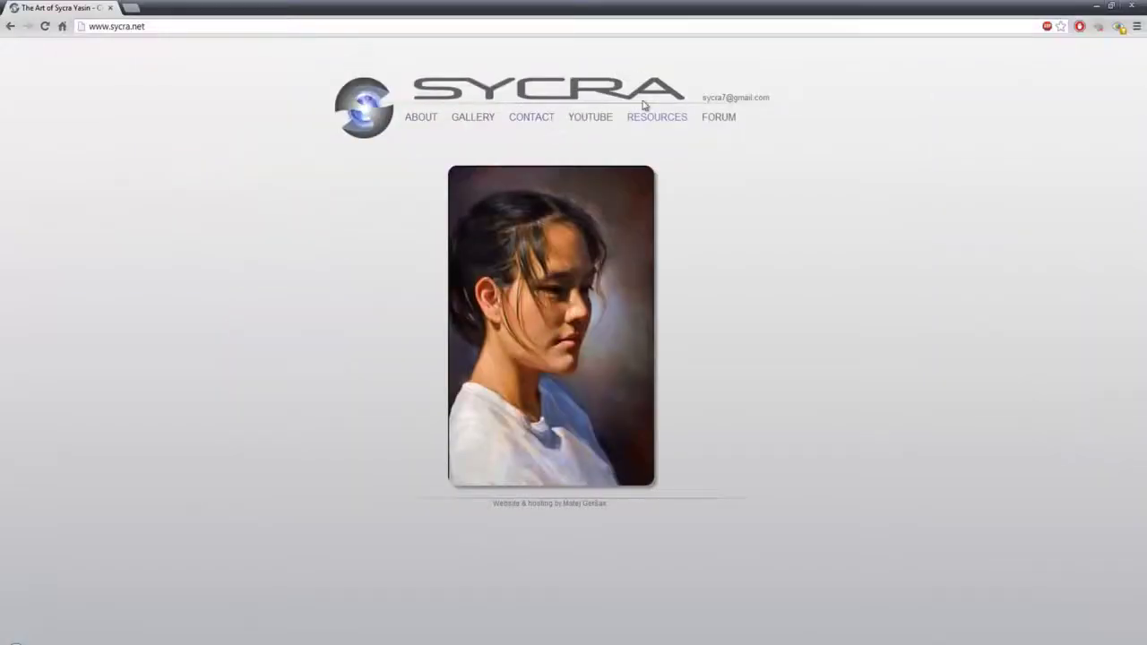
# Go to the site's Resources page and open the Download Color to Value Reference image.
pyautogui.click(650, 126)
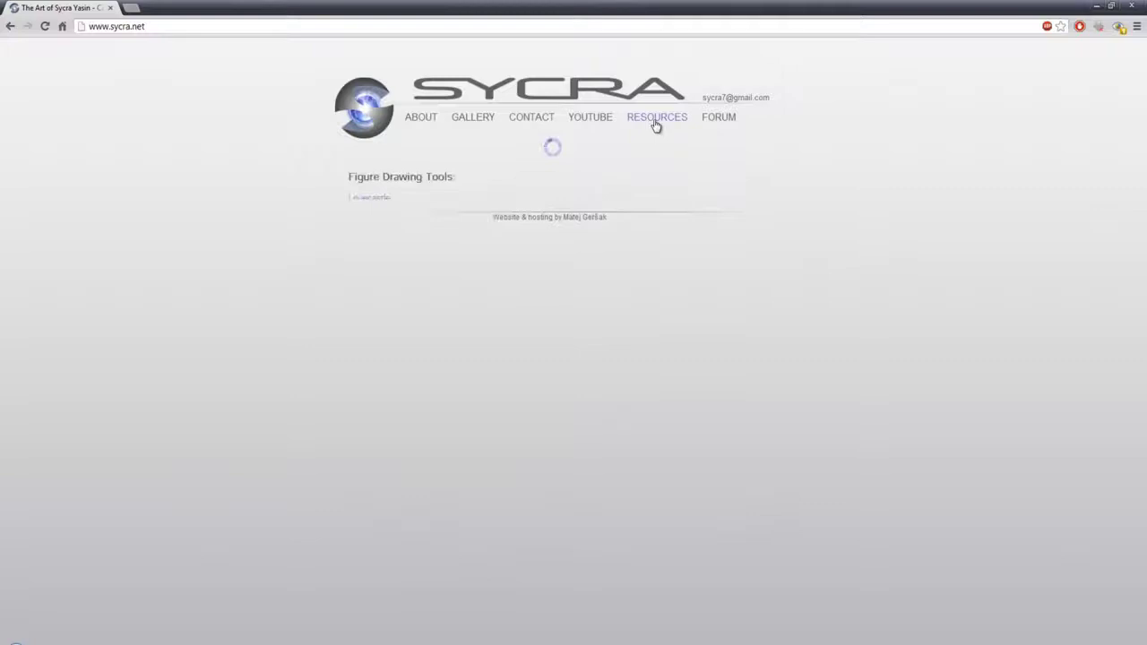
pyautogui.scroll(-2, 400, 177)
pyautogui.scroll(-2, 400, 177)
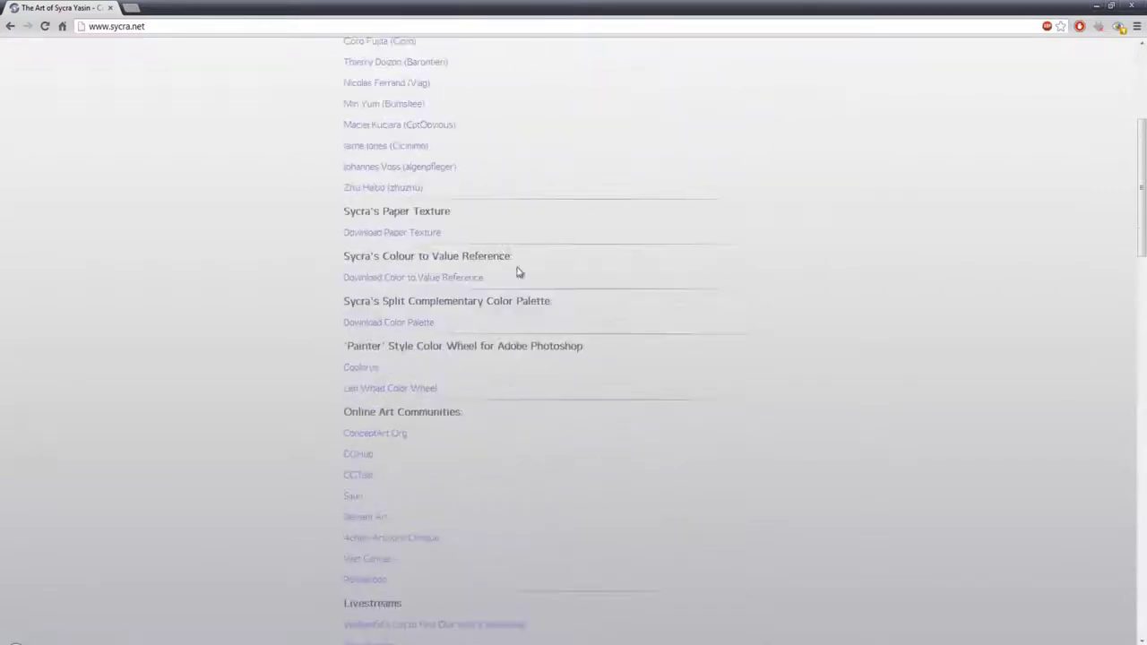
pyautogui.click(443, 278)
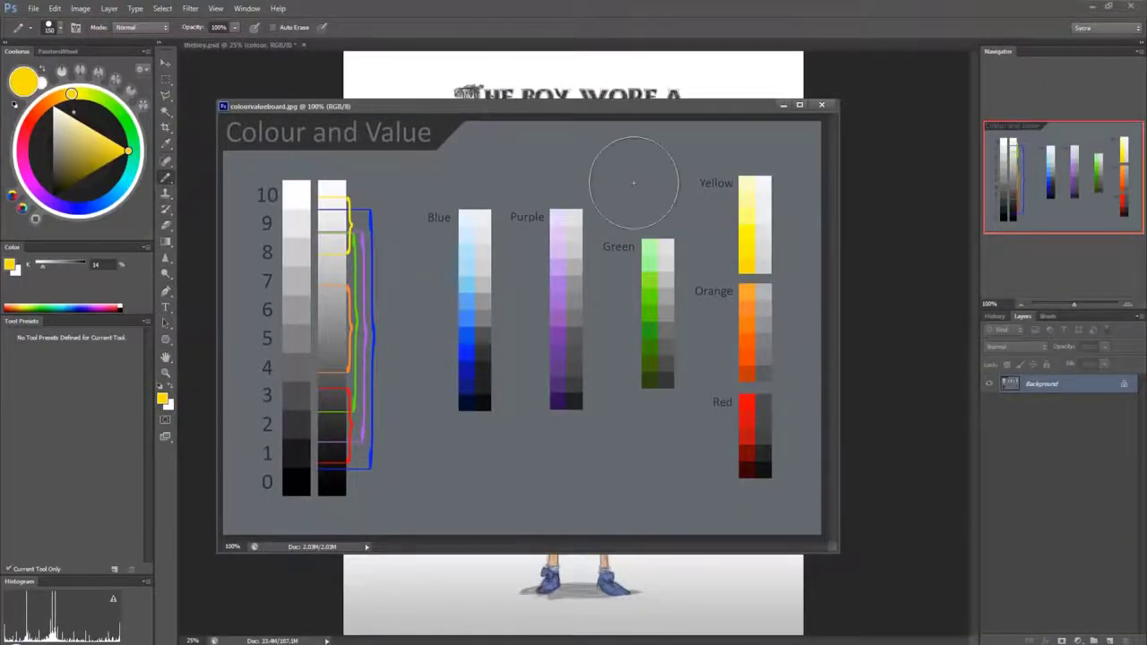
# Shrink the brush and add a new blank layer above the Colour and Value chart.
pyautogui.press('[')
pyautogui.press('[')
pyautogui.press('[')
pyautogui.press('[')
pyautogui.click(1108, 639)
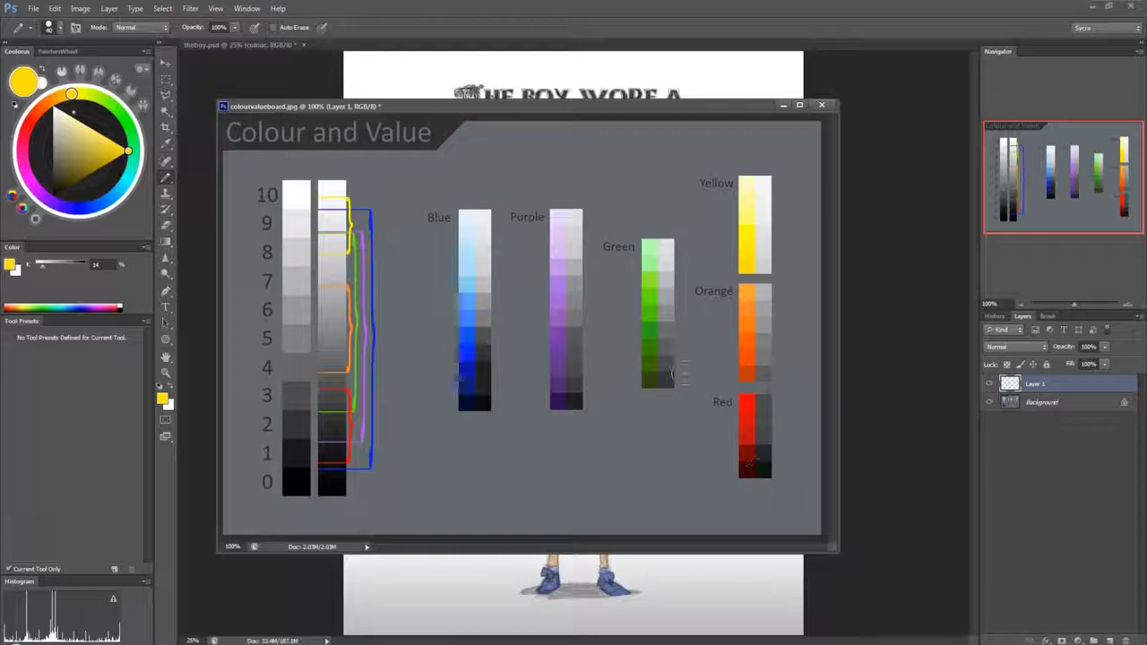
# Close the floating chart and hide the pants and shirt colour layers to show grey values.
pyautogui.click(783, 105)
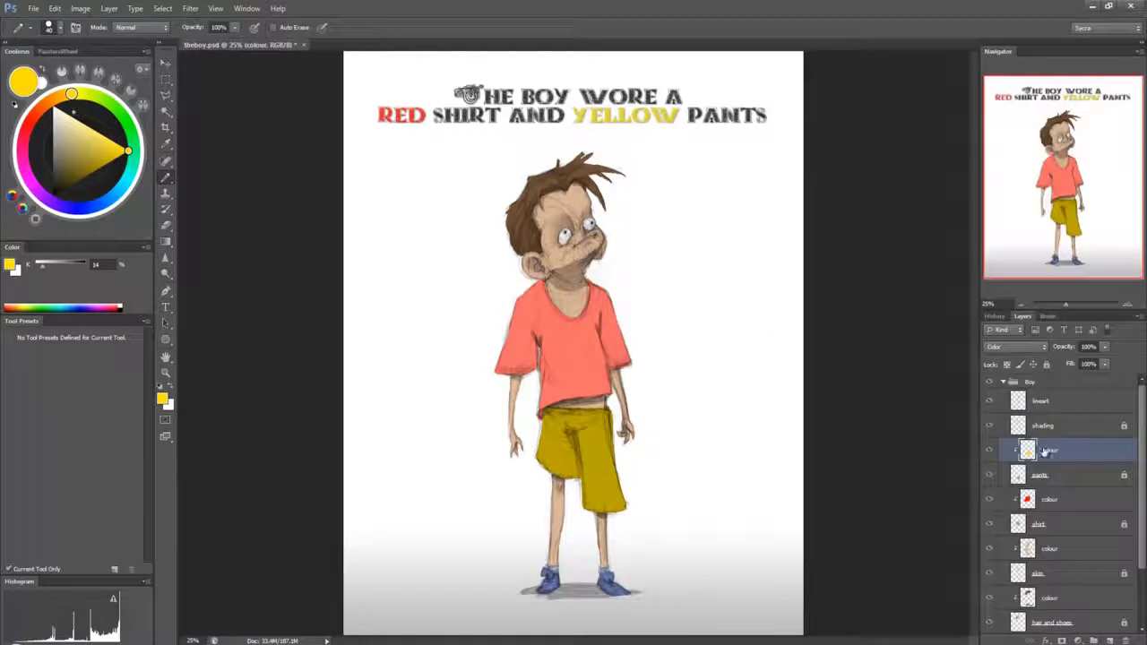
pyautogui.click(988, 450)
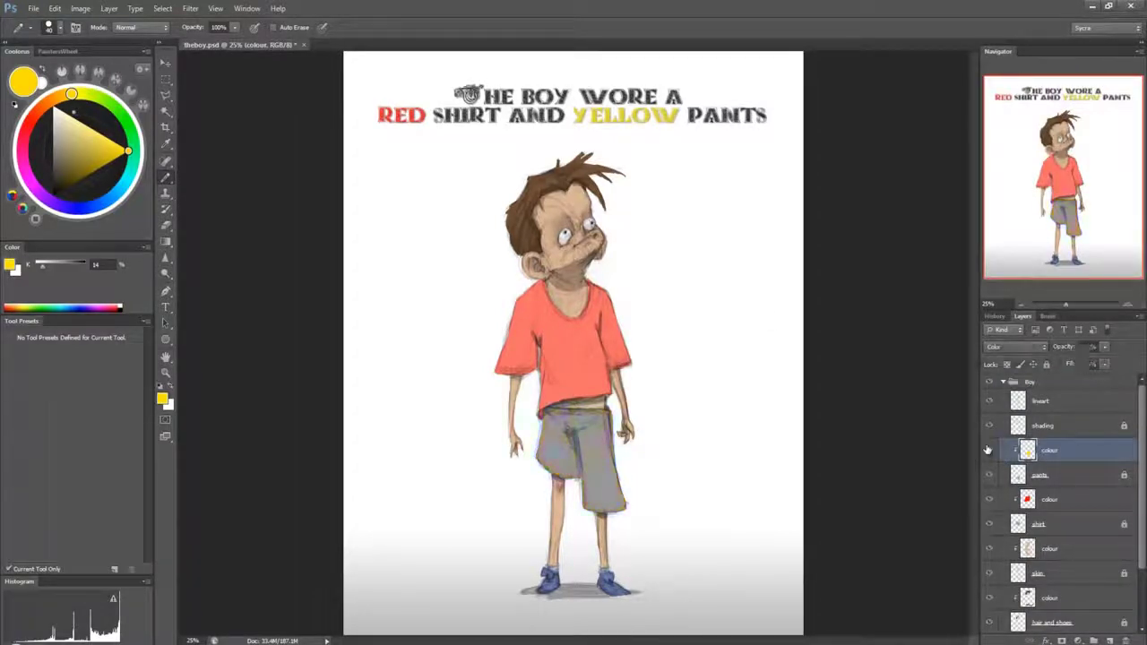
pyautogui.click(989, 499)
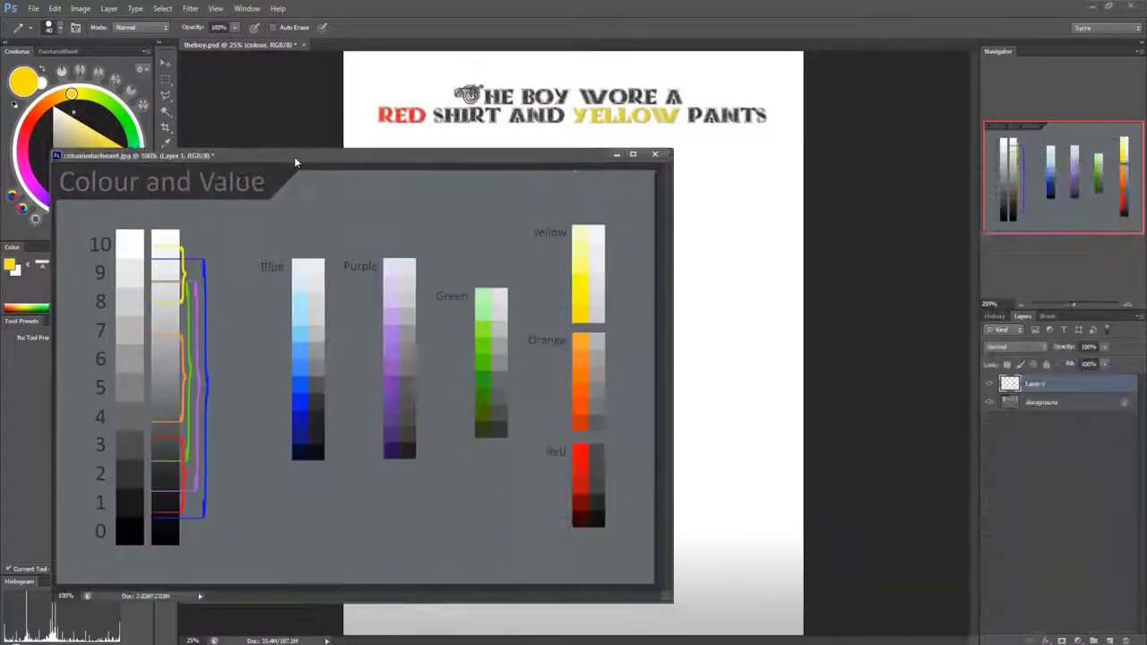
# Move the chart window aside and switch back to the theboy.psd document.
pyautogui.moveTo(294, 156); pyautogui.dragTo(925, 140)
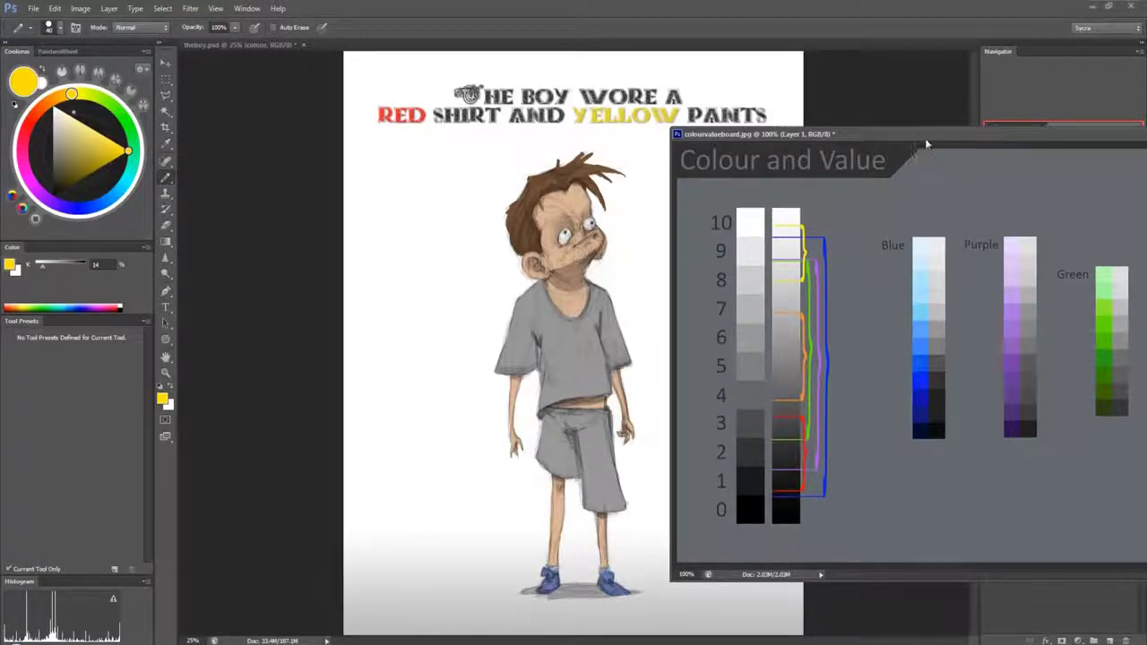
pyautogui.moveTo(924, 138)
pyautogui.mouseDown()
pyautogui.moveTo(485, 151)
pyautogui.moveTo(1146, 146)
pyautogui.moveTo(915, 146)
pyautogui.moveTo(618, 52)
pyautogui.moveTo(264, 42)
pyautogui.mouseUp()
pyautogui.click(264, 42)
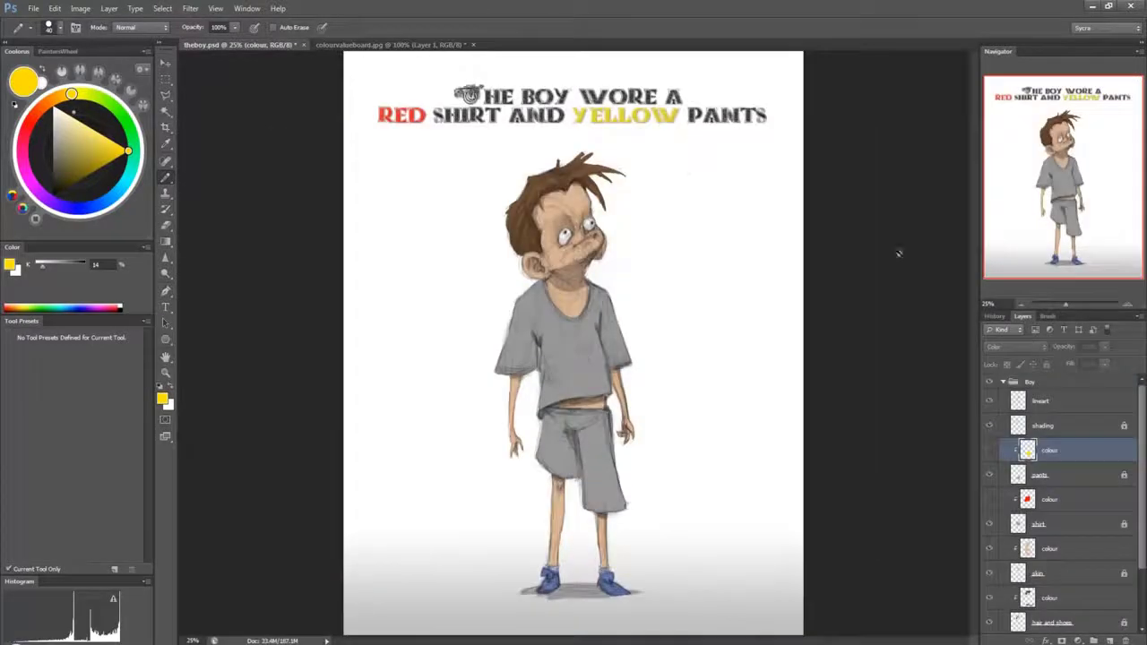
# Turn the yellow pants colour back on and toggle the red shirt colour on, then off.
pyautogui.click(988, 450)
pyautogui.click(989, 499)
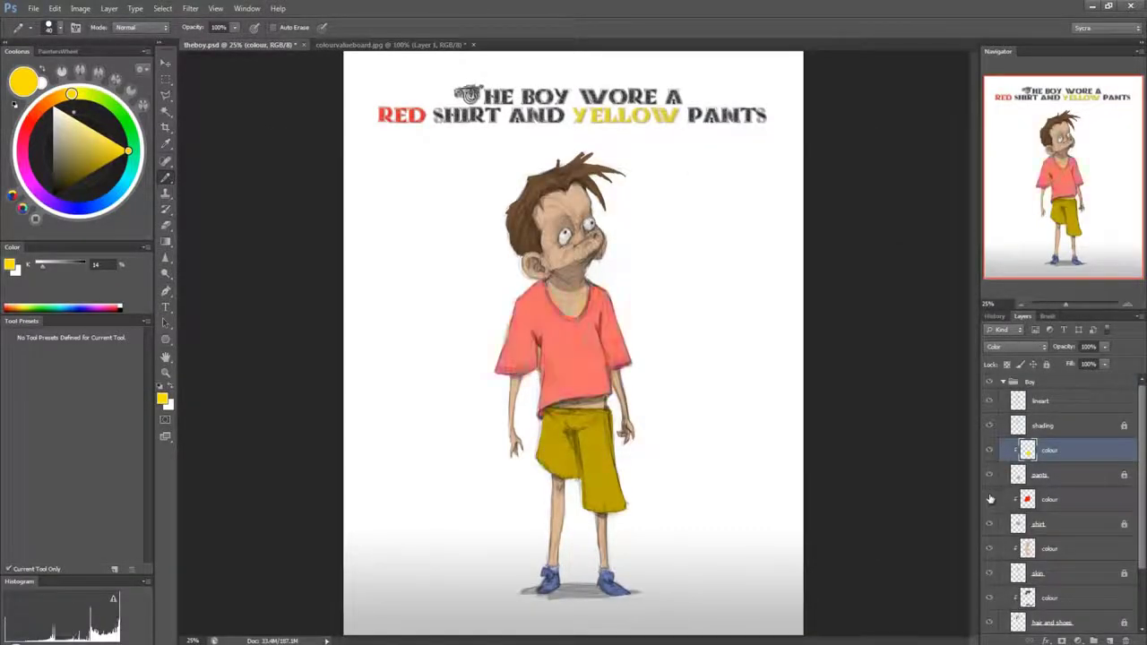
pyautogui.click(989, 499)
# Hide the pants' yellow layer, unlock the pants and shirt layers, and lock shirt transparency.
pyautogui.click(988, 450)
pyautogui.click(1073, 474)
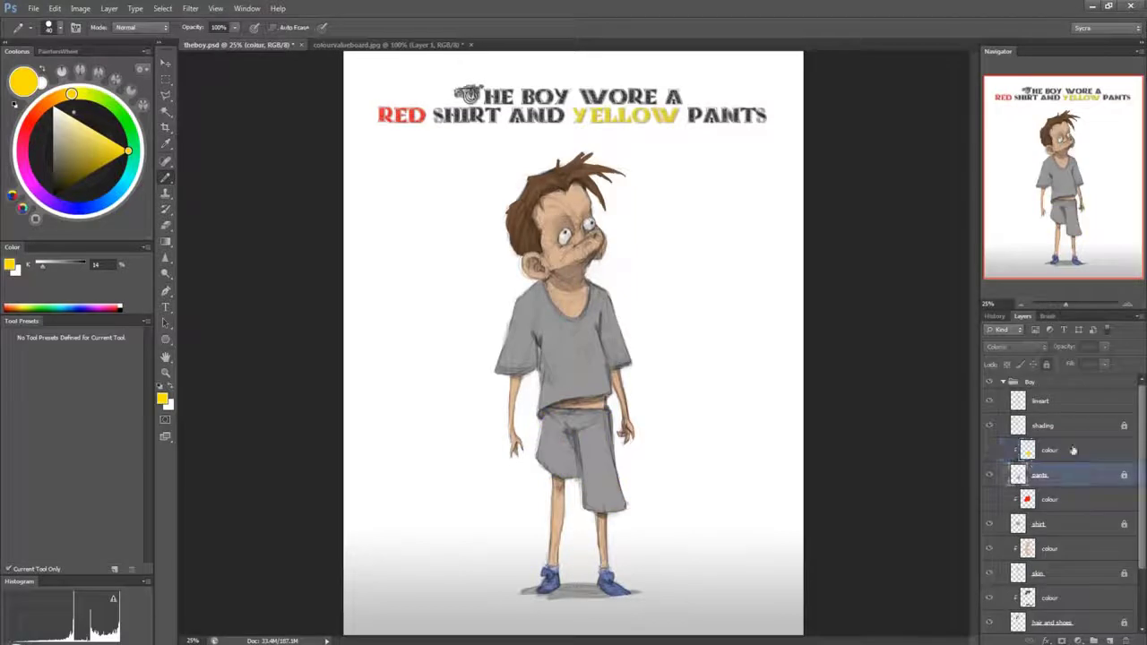
pyautogui.click(1046, 365)
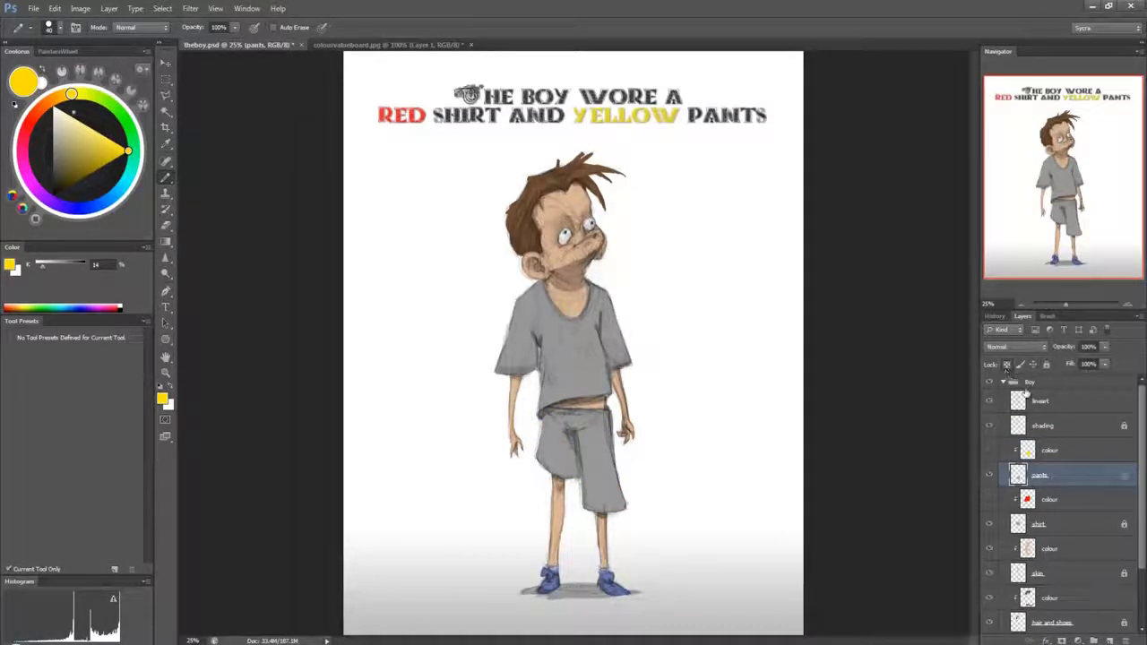
pyautogui.click(1057, 527)
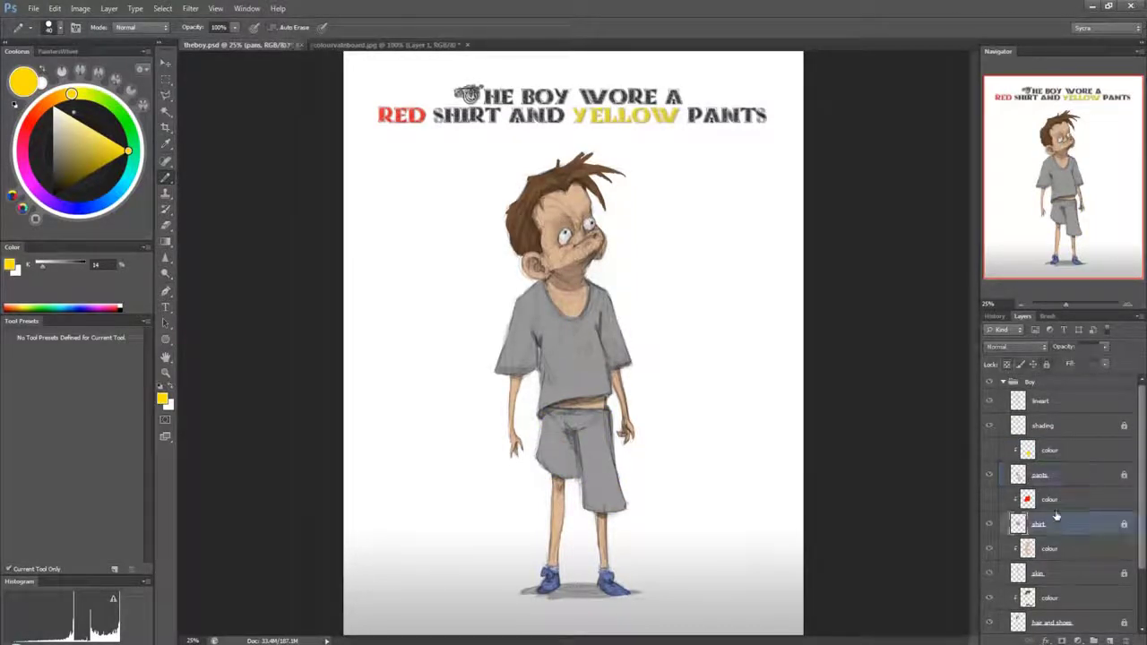
pyautogui.click(1046, 366)
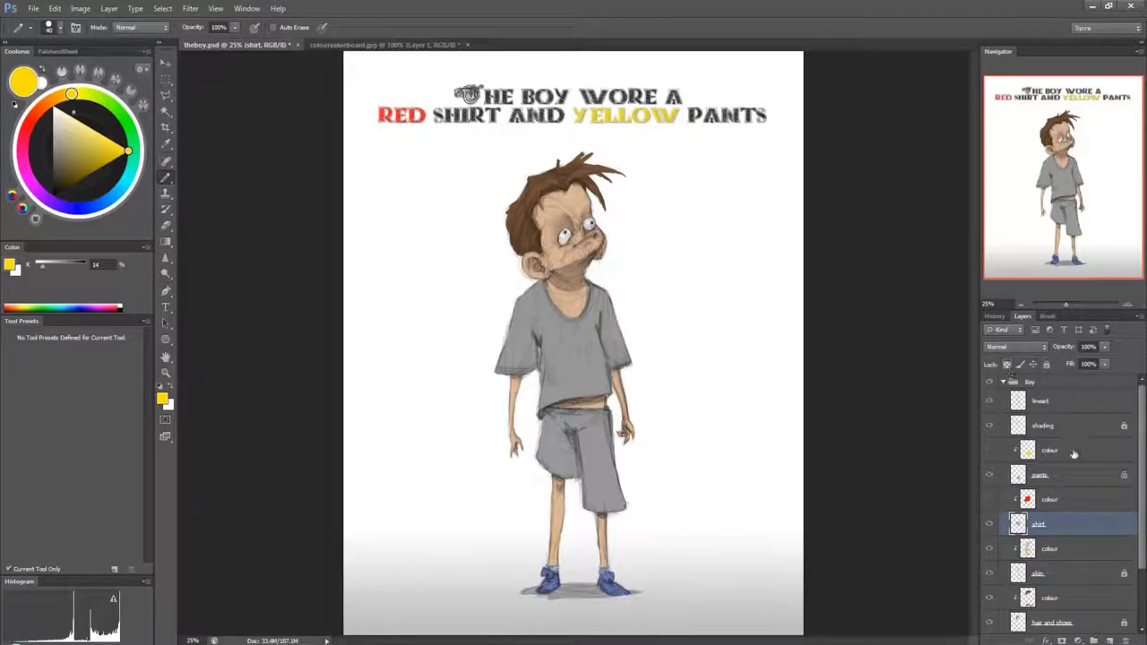
pyautogui.click(1007, 366)
# Sample a near-black grey from the value board and show the red layer over the shirt.
pyautogui.click(391, 45)
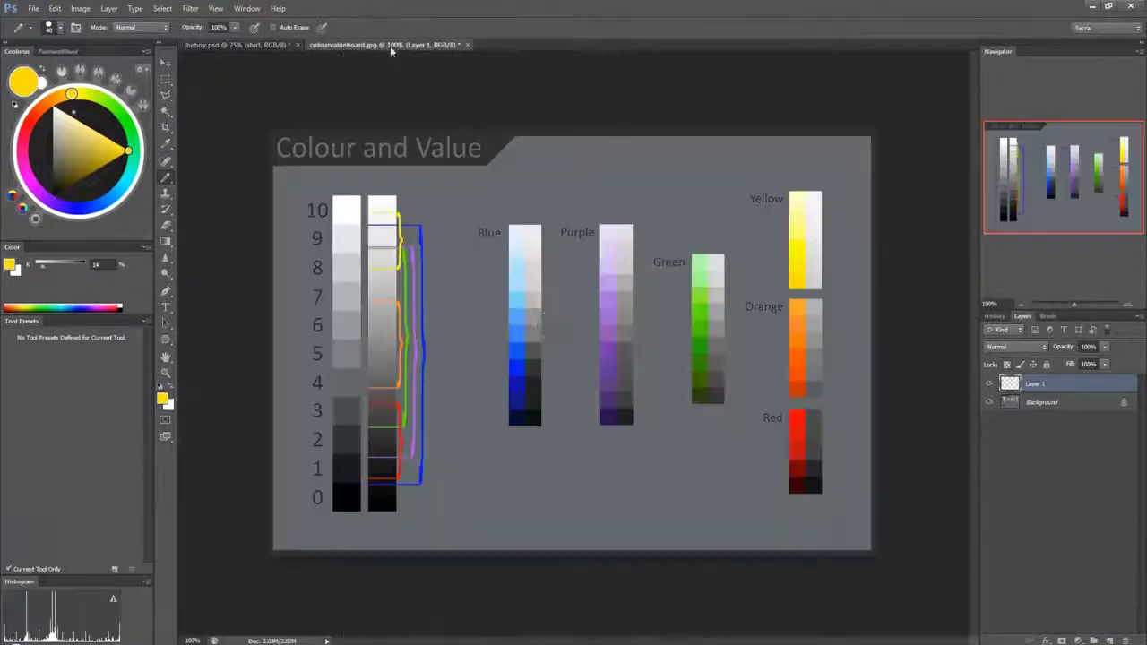
pyautogui.keyDown('alt'); pyautogui.click(379, 450); pyautogui.keyUp('alt')
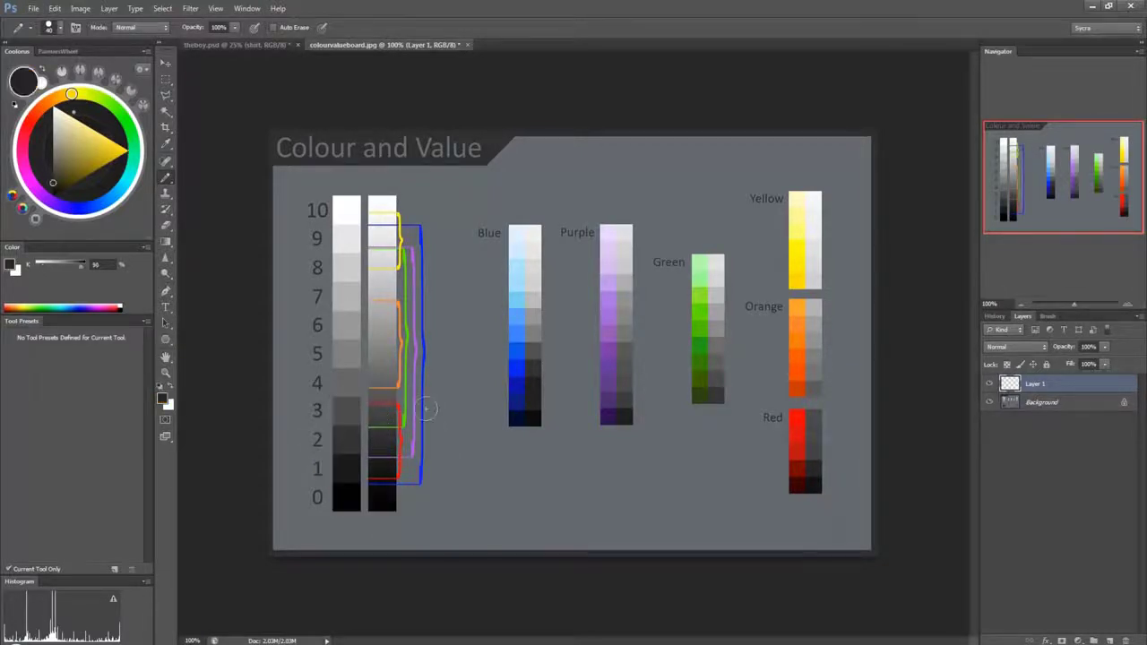
pyautogui.click(241, 47)
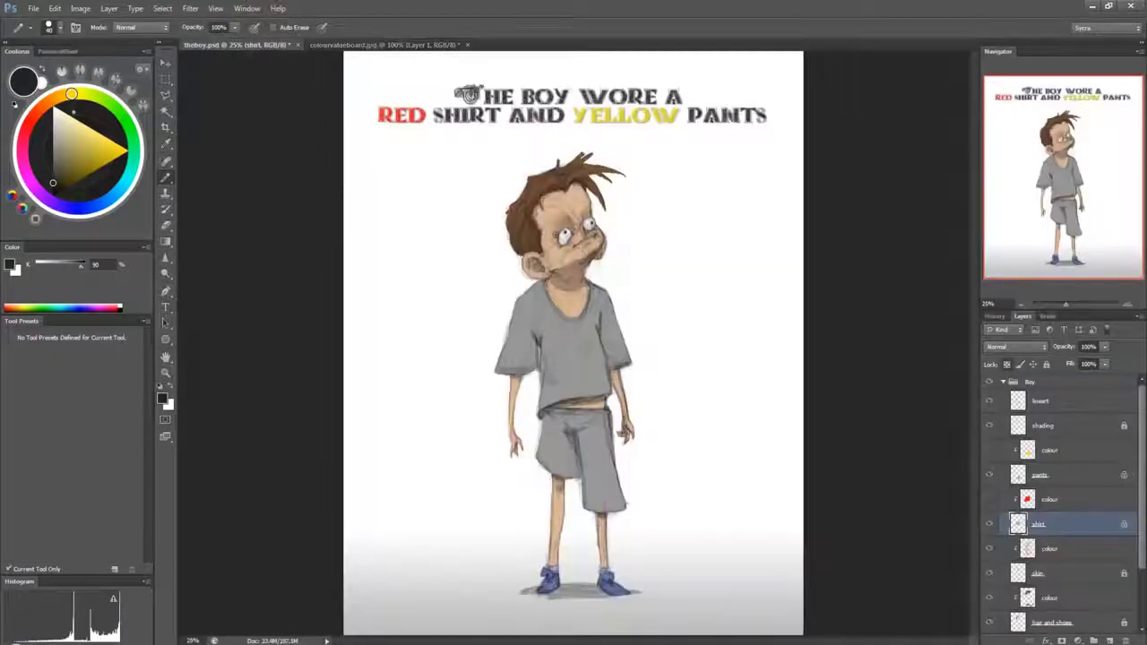
pyautogui.click(989, 499)
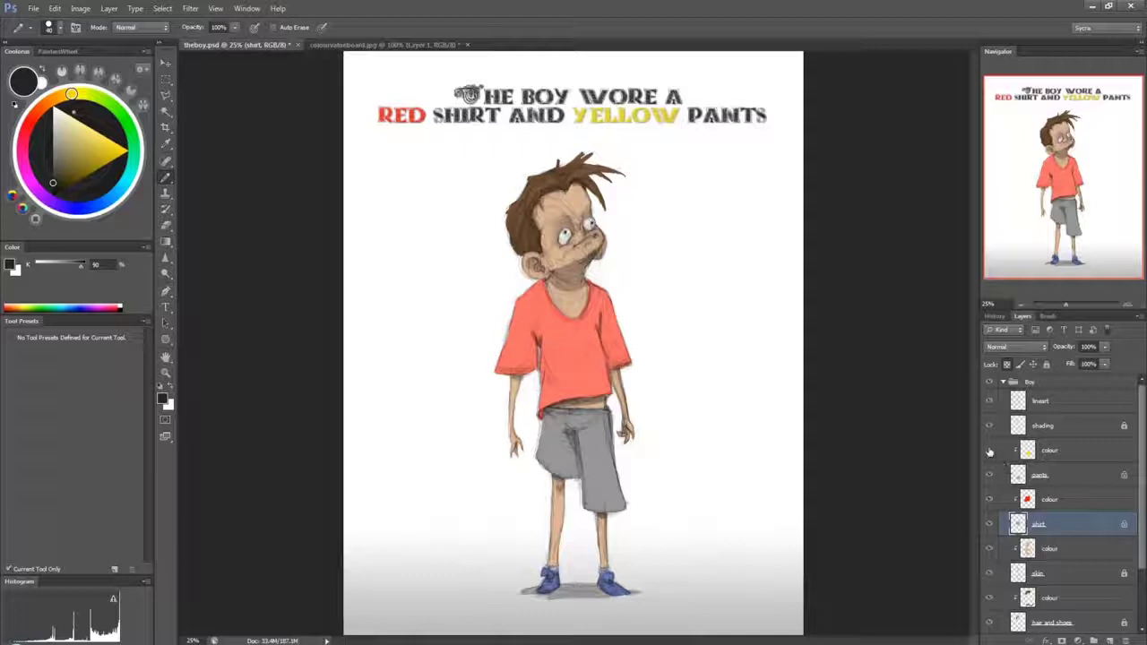
# Paint dark grey over the shirt's right edge, right half and centre.
pyautogui.moveTo(607, 297)
pyautogui.mouseDown()
pyautogui.moveTo(627, 362)
pyautogui.moveTo(600, 291)
pyautogui.moveTo(608, 314)
pyautogui.moveTo(600, 296)
pyautogui.moveTo(587, 372)
pyautogui.moveTo(609, 354)
pyautogui.moveTo(622, 383)
pyautogui.mouseUp()
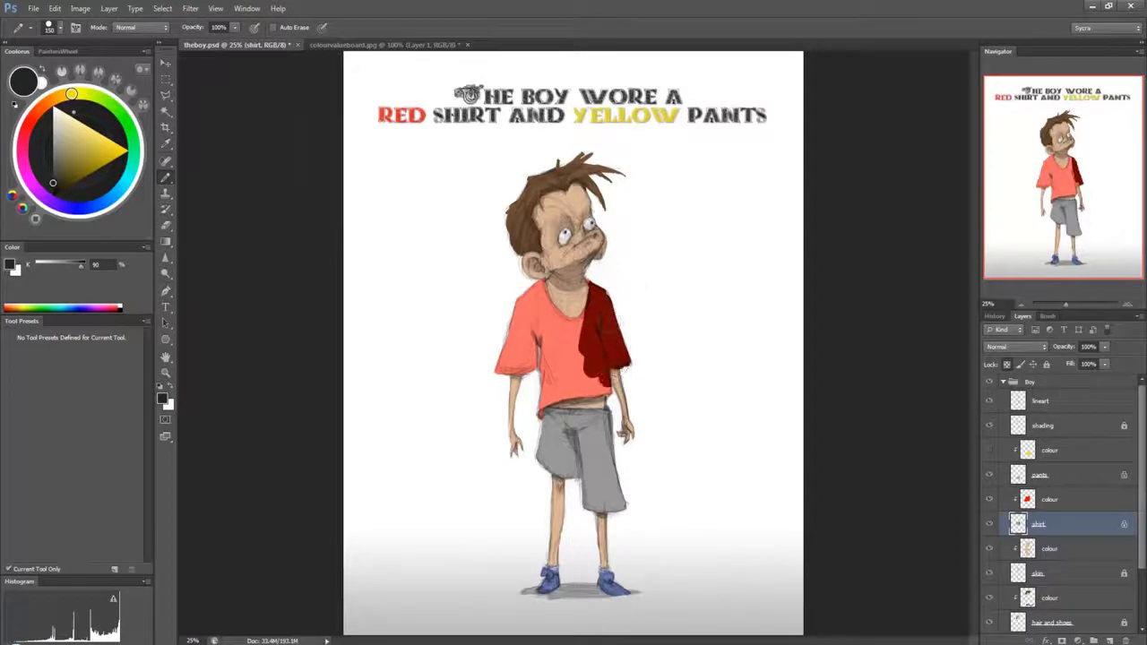
pyautogui.moveTo(580, 327)
pyautogui.mouseDown()
pyautogui.moveTo(586, 283)
pyautogui.moveTo(582, 376)
pyautogui.mouseUp()
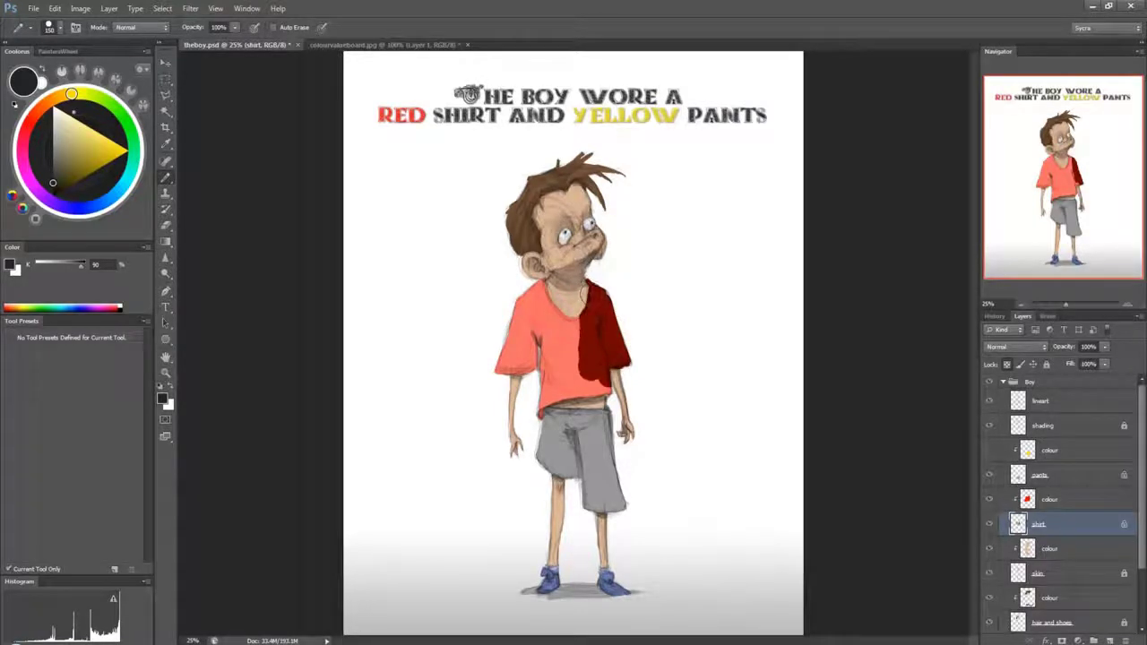
pyautogui.click(52, 177)
pyautogui.moveTo(556, 336)
pyautogui.mouseDown()
pyautogui.moveTo(574, 376)
pyautogui.moveTo(592, 309)
pyautogui.moveTo(609, 358)
pyautogui.moveTo(627, 340)
pyautogui.moveTo(582, 390)
pyautogui.moveTo(545, 387)
pyautogui.moveTo(525, 402)
pyautogui.moveTo(545, 288)
pyautogui.moveTo(526, 381)
pyautogui.moveTo(501, 354)
pyautogui.mouseUp()
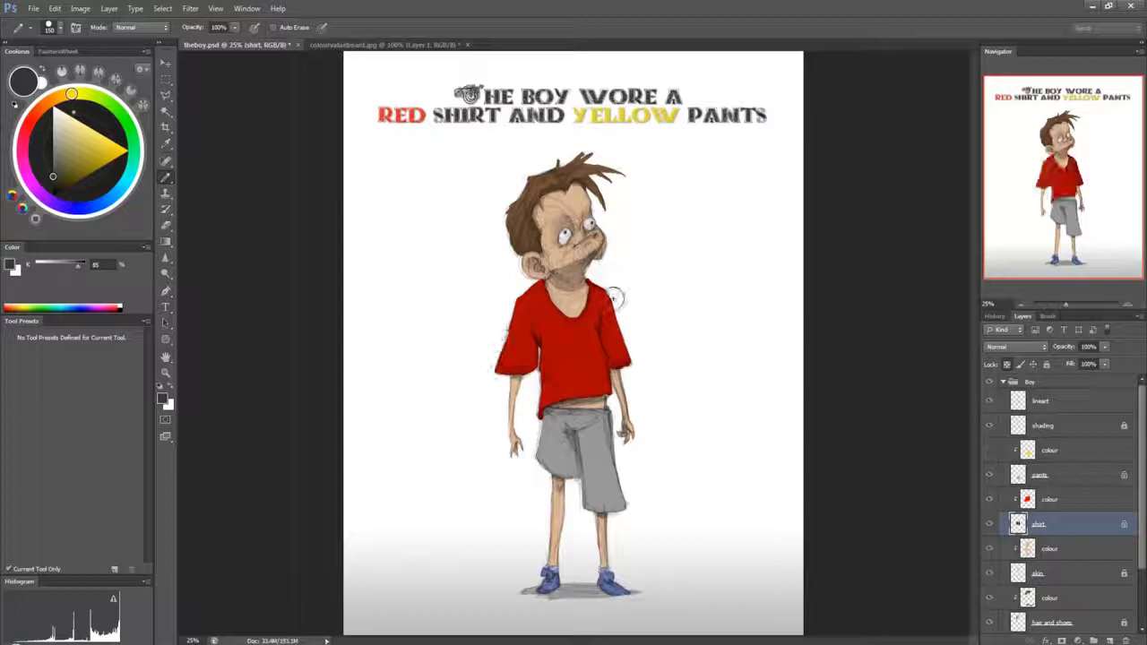
# Hide the pants' yellow layer, select the pants layer, and sample a light grey near value 9.
pyautogui.click(1039, 452)
pyautogui.click(988, 450)
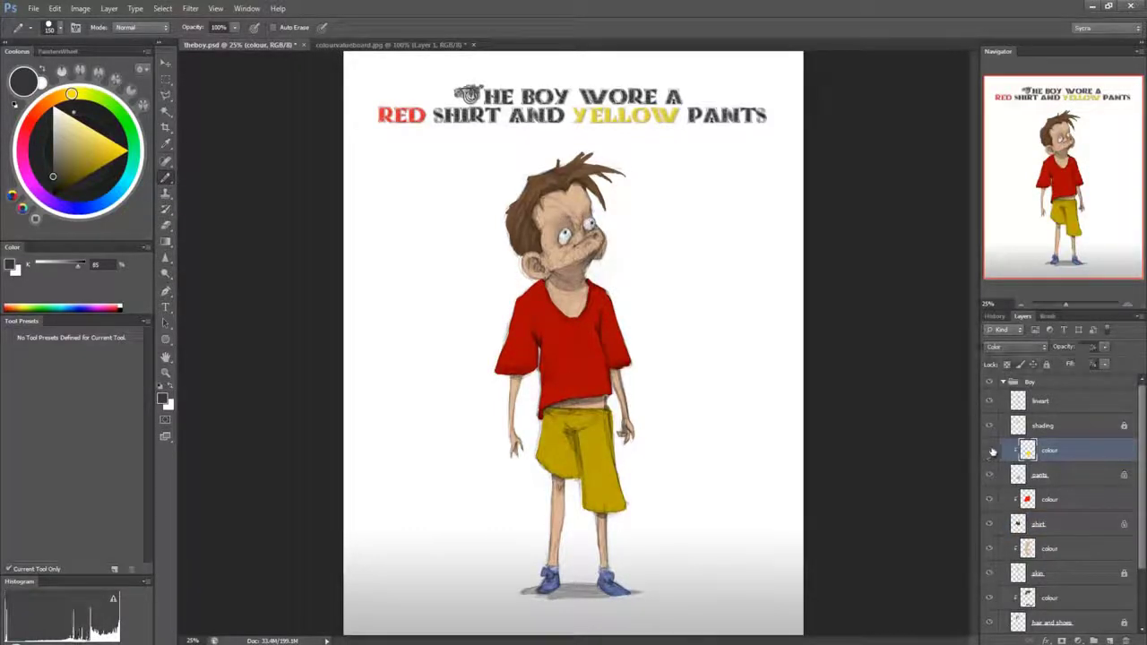
pyautogui.click(989, 450)
pyautogui.click(1070, 474)
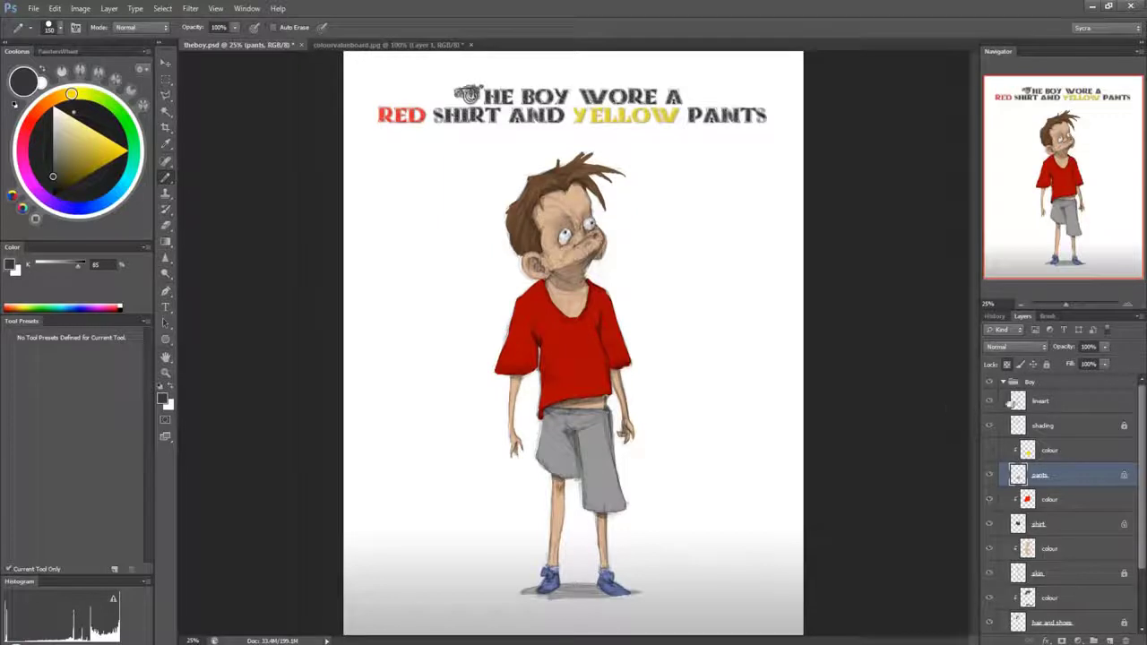
pyautogui.click(385, 45)
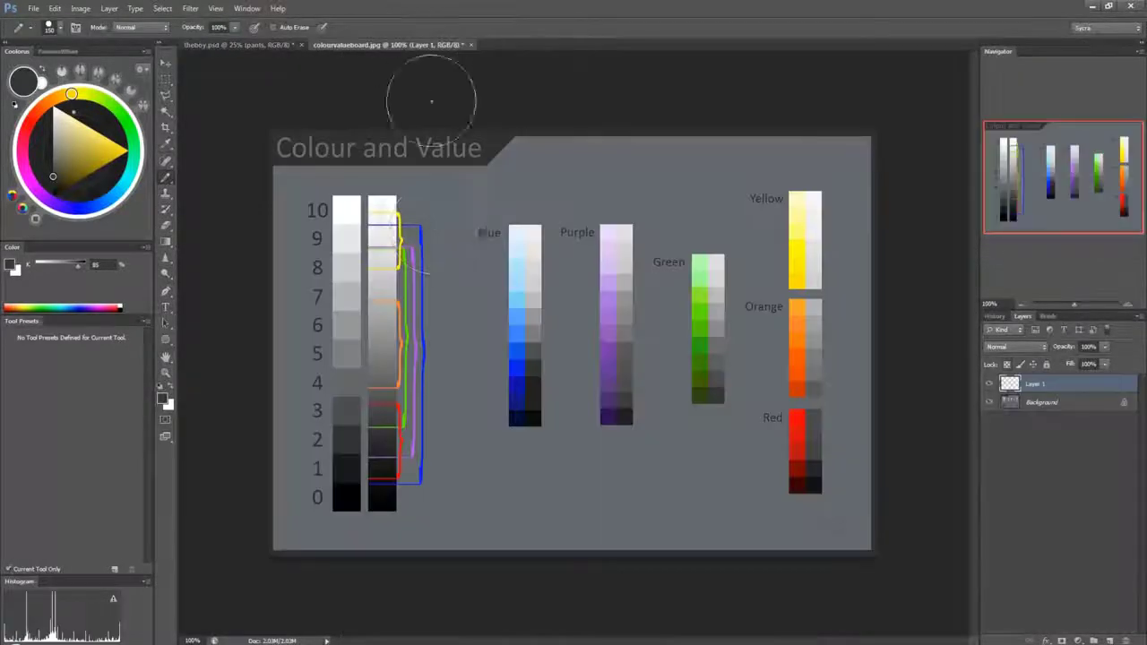
pyautogui.keyDown('alt'); pyautogui.click(349, 238); pyautogui.keyUp('alt')
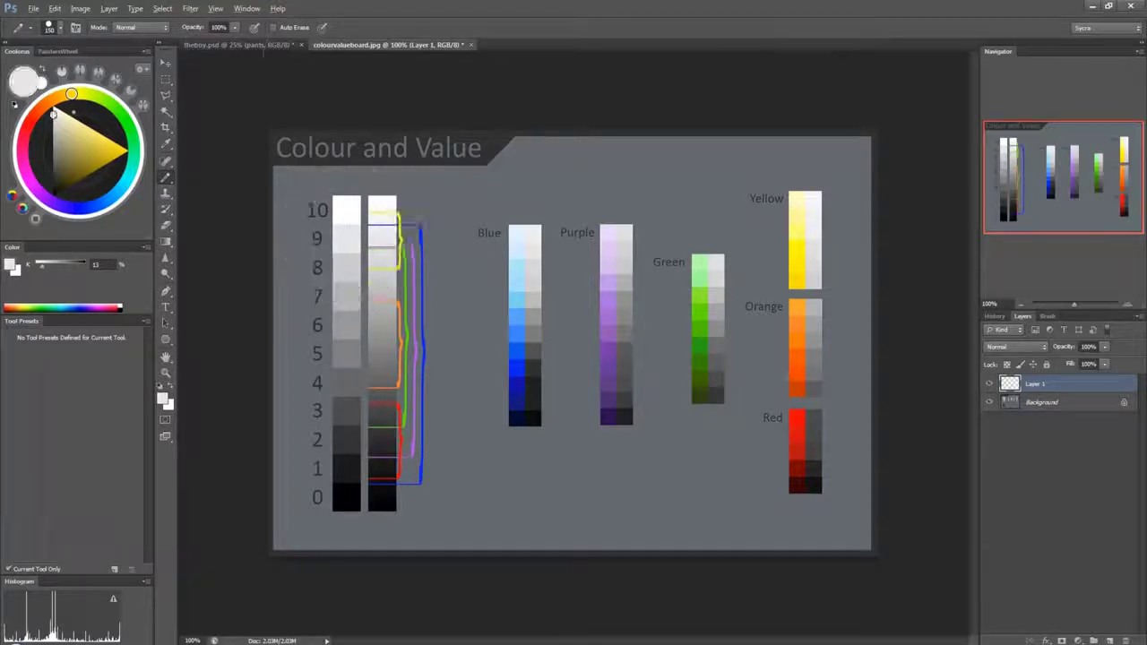
pyautogui.click(273, 45)
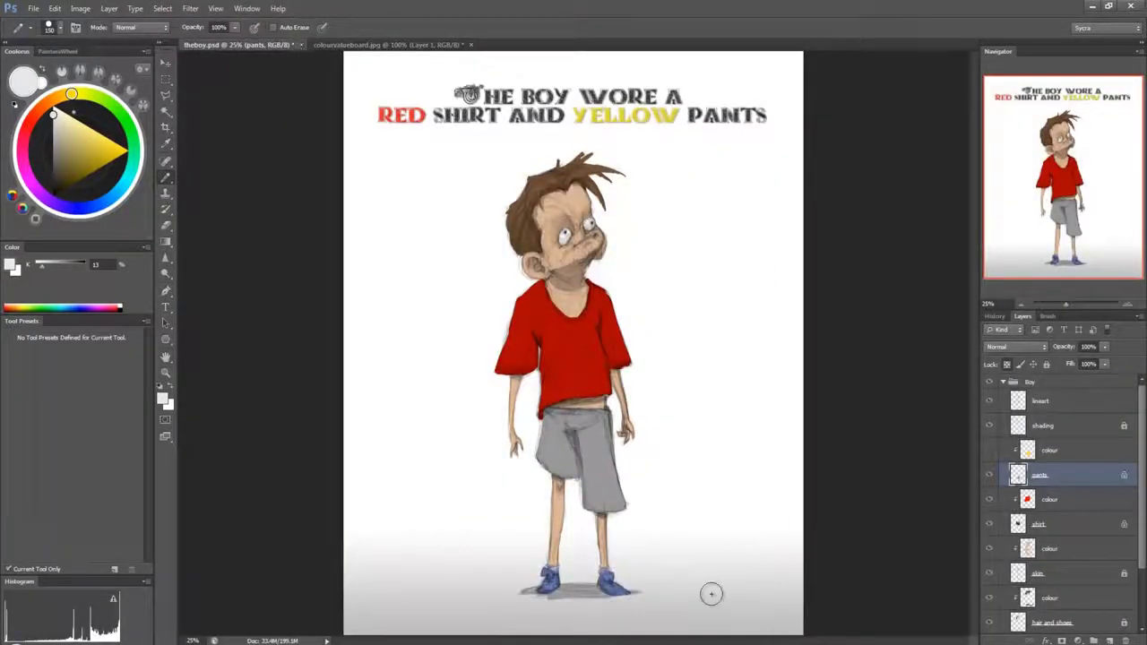
# Lighten both pants legs with light grey under the visible yellow layer, and pick a yellow foreground.
pyautogui.moveTo(618, 463)
pyautogui.mouseDown()
pyautogui.moveTo(613, 497)
pyautogui.moveTo(602, 452)
pyautogui.moveTo(590, 500)
pyautogui.mouseUp()
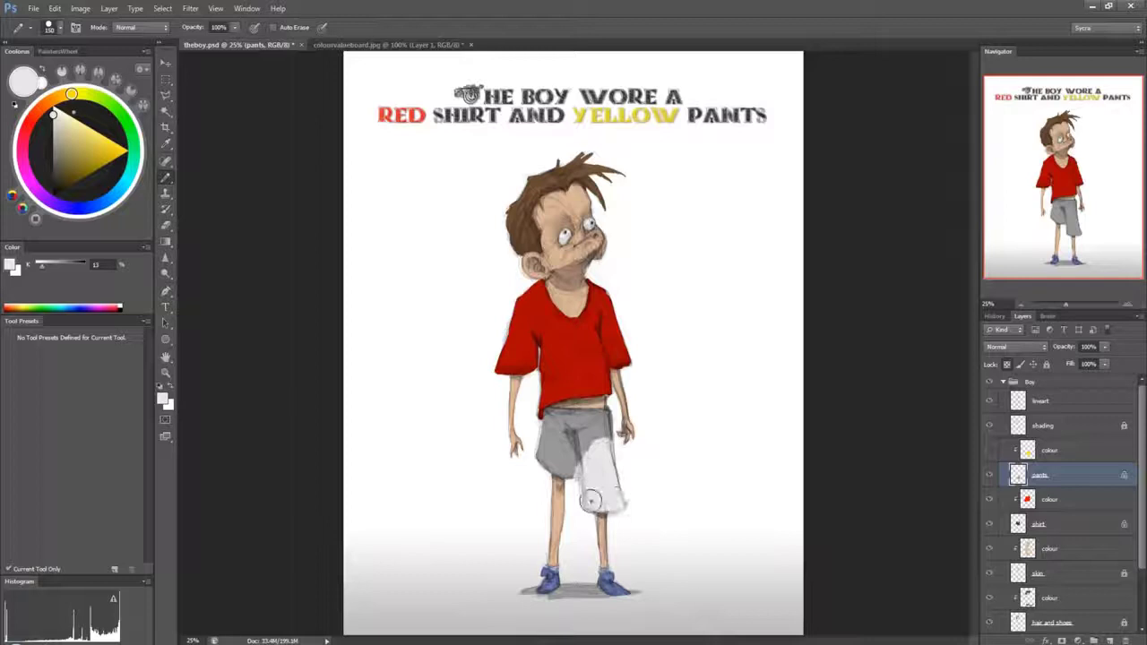
pyautogui.click(989, 450)
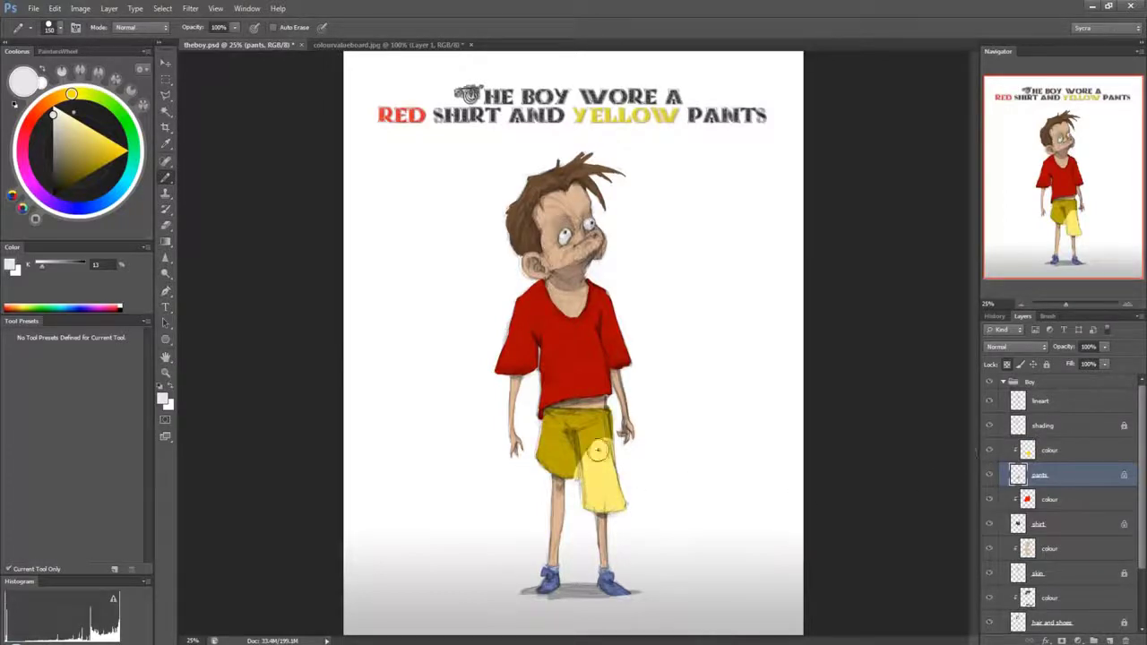
pyautogui.moveTo(597, 450)
pyautogui.mouseDown()
pyautogui.moveTo(571, 444)
pyautogui.moveTo(546, 466)
pyautogui.moveTo(556, 426)
pyautogui.moveTo(571, 423)
pyautogui.mouseUp()
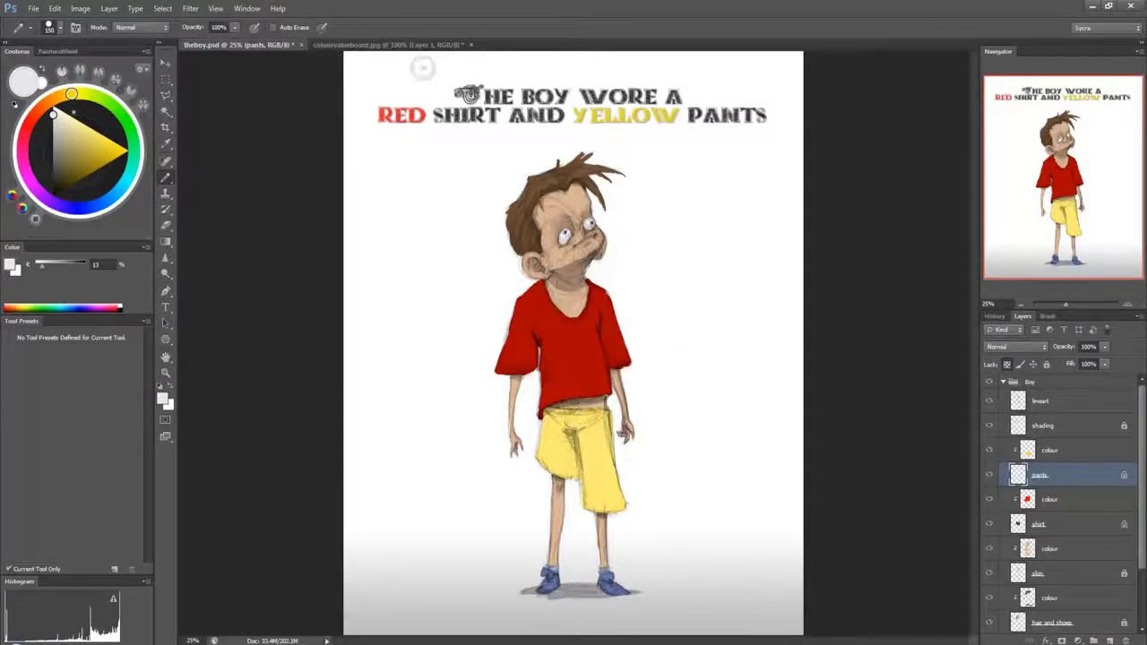
pyautogui.moveTo(71, 143)
pyautogui.mouseDown()
pyautogui.moveTo(125, 155)
pyautogui.moveTo(103, 157)
pyautogui.moveTo(128, 150)
pyautogui.mouseUp()
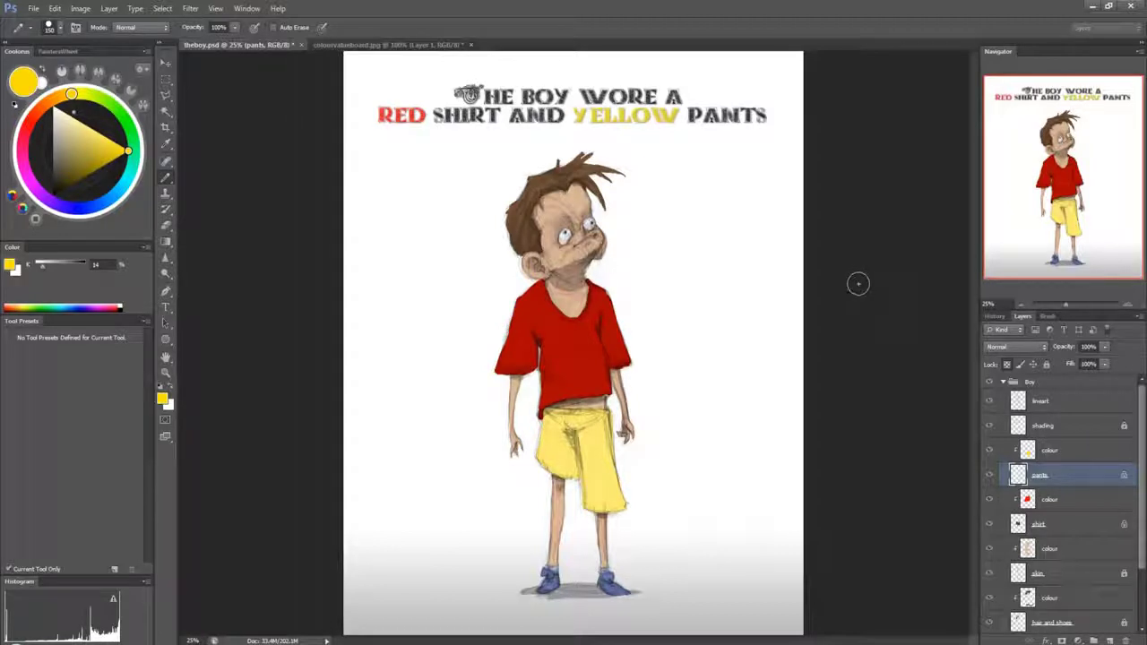
# On the colour value board, shrink the brush and shift the foreground from dark olive back to bright yellow.
pyautogui.click(350, 45)
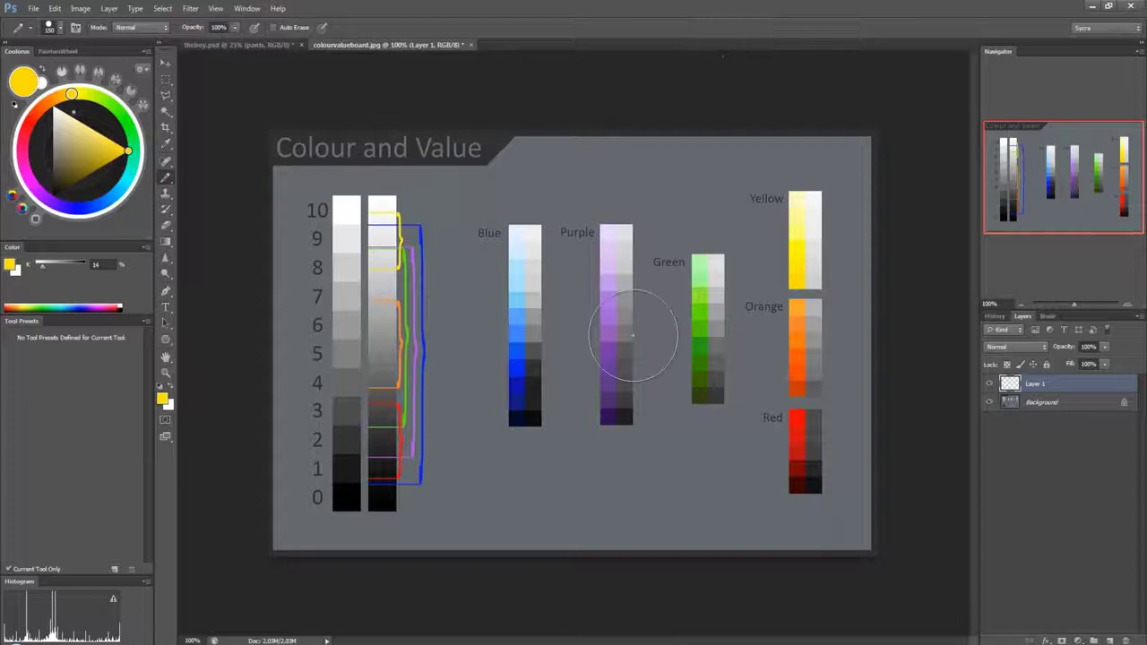
pyautogui.press('[')
pyautogui.press('[')
pyautogui.press('[')
pyautogui.press('[')
pyautogui.press('[')
pyautogui.press('[')
pyautogui.click(72, 161)
pyautogui.moveTo(72, 162); pyautogui.dragTo(71, 171)
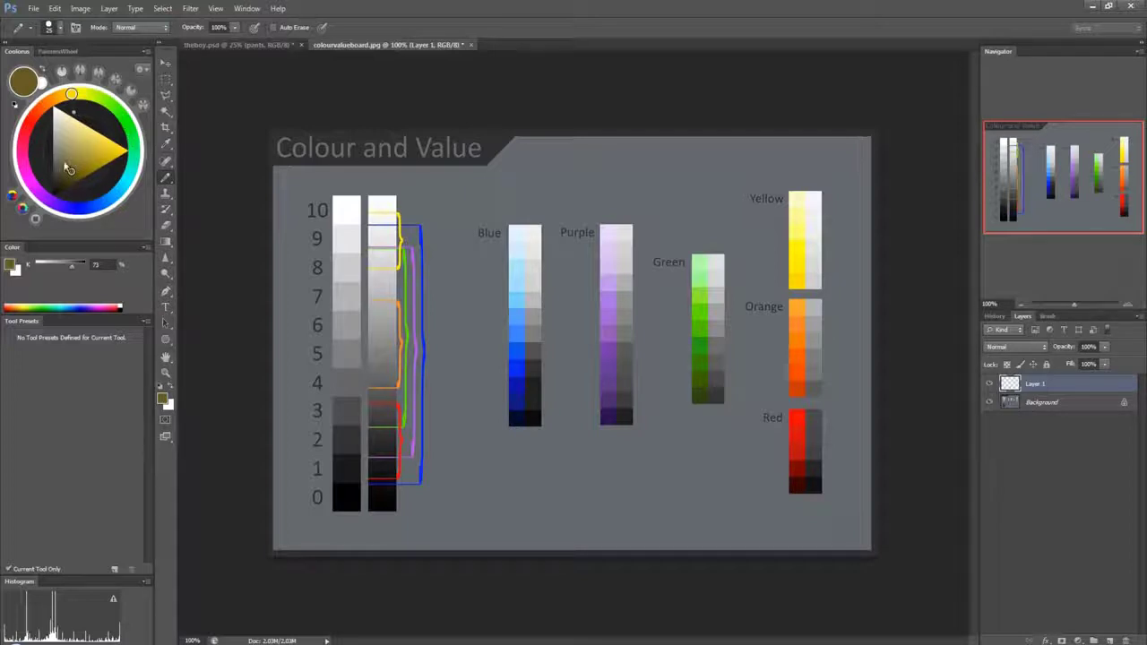
pyautogui.moveTo(70, 171)
pyautogui.mouseDown()
pyautogui.moveTo(82, 154)
pyautogui.moveTo(137, 157)
pyautogui.moveTo(54, 146)
pyautogui.moveTo(74, 147)
pyautogui.mouseUp()
# In the foreground Color Picker, compare bright yellow, white, olive, pale cream and light blue-violet, then close it.
pyautogui.click(10, 265)
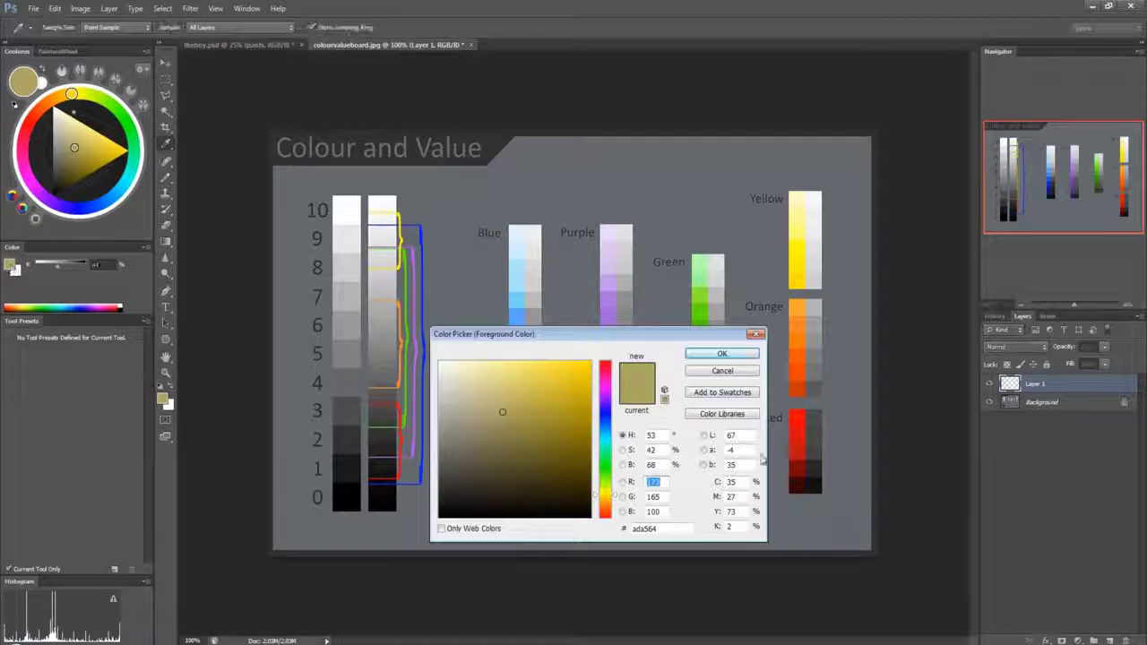
pyautogui.click(590, 362)
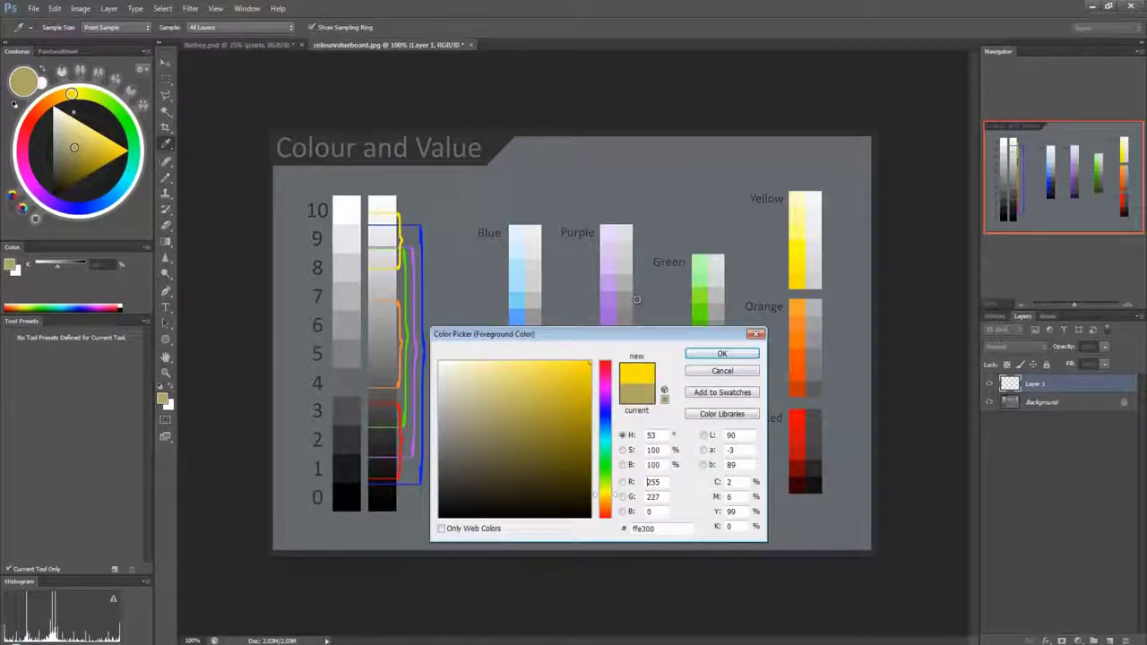
pyautogui.click(440, 363)
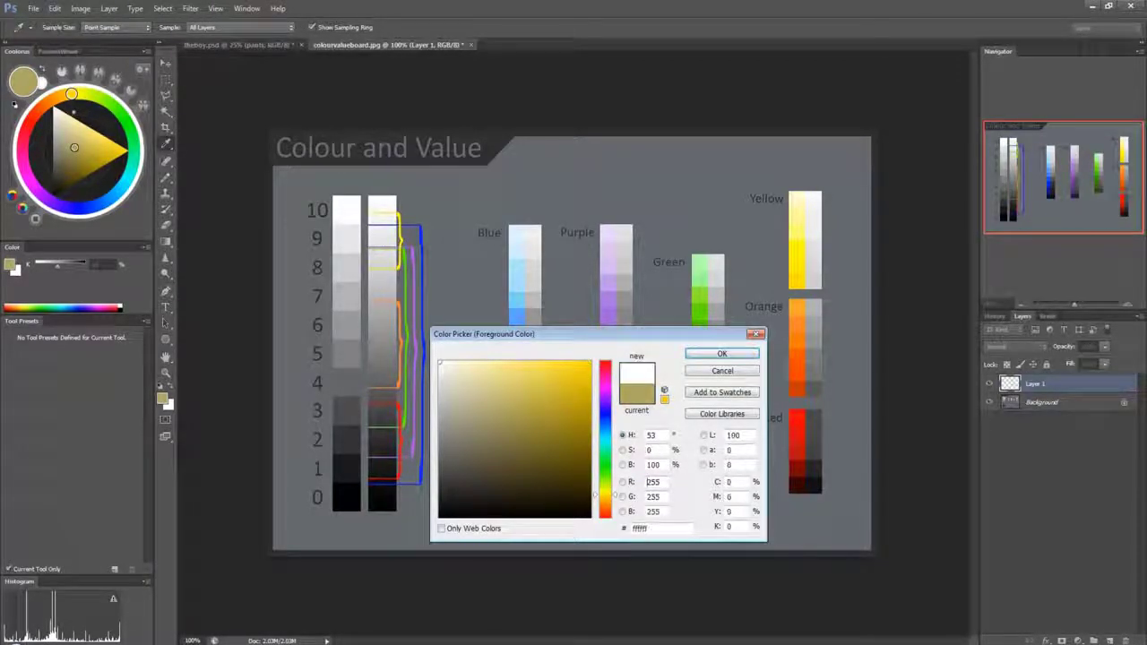
pyautogui.click(636, 399)
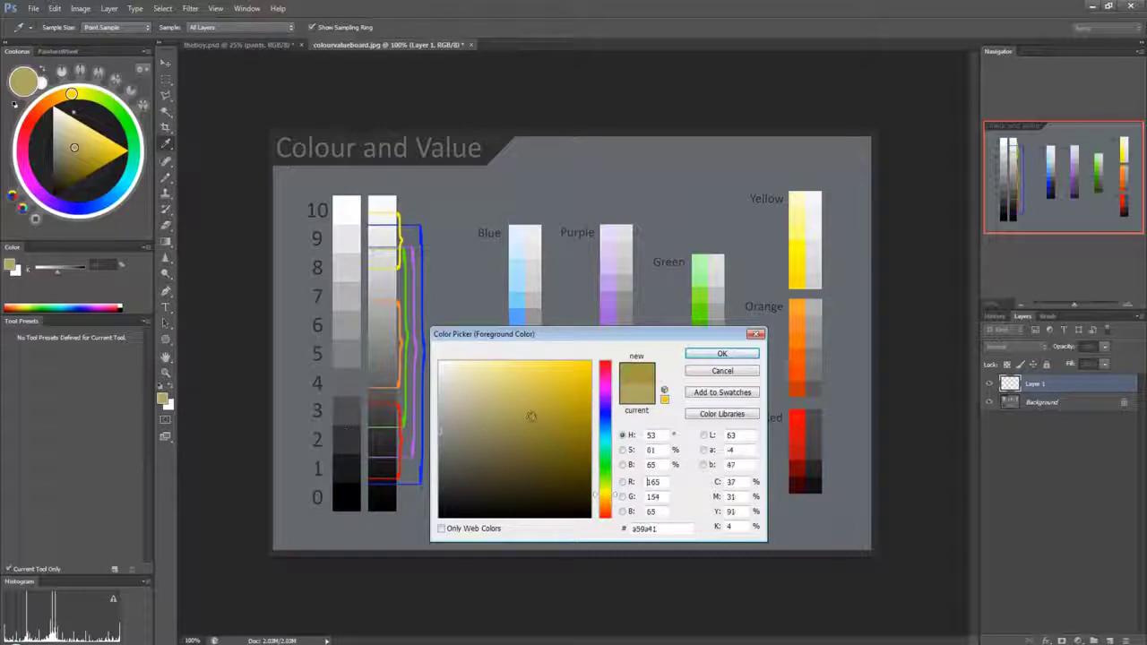
pyautogui.click(494, 402)
pyautogui.click(459, 371)
pyautogui.click(471, 393)
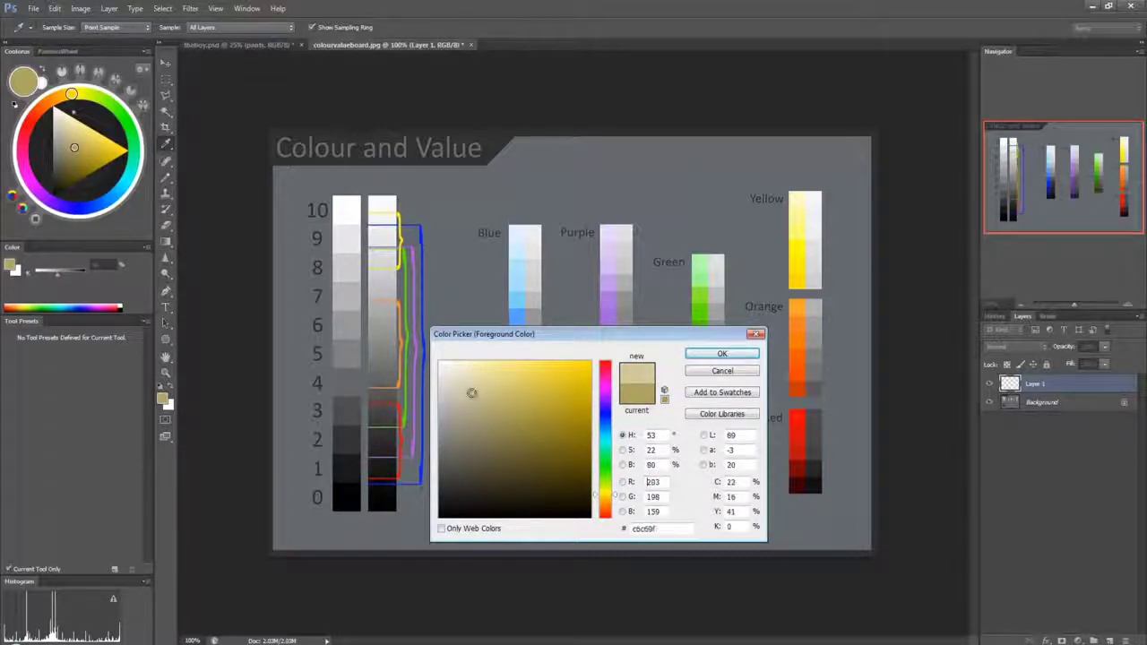
pyautogui.moveTo(472, 393)
pyautogui.mouseDown()
pyautogui.moveTo(466, 419)
pyautogui.moveTo(468, 366)
pyautogui.moveTo(523, 473)
pyautogui.moveTo(534, 471)
pyautogui.mouseUp()
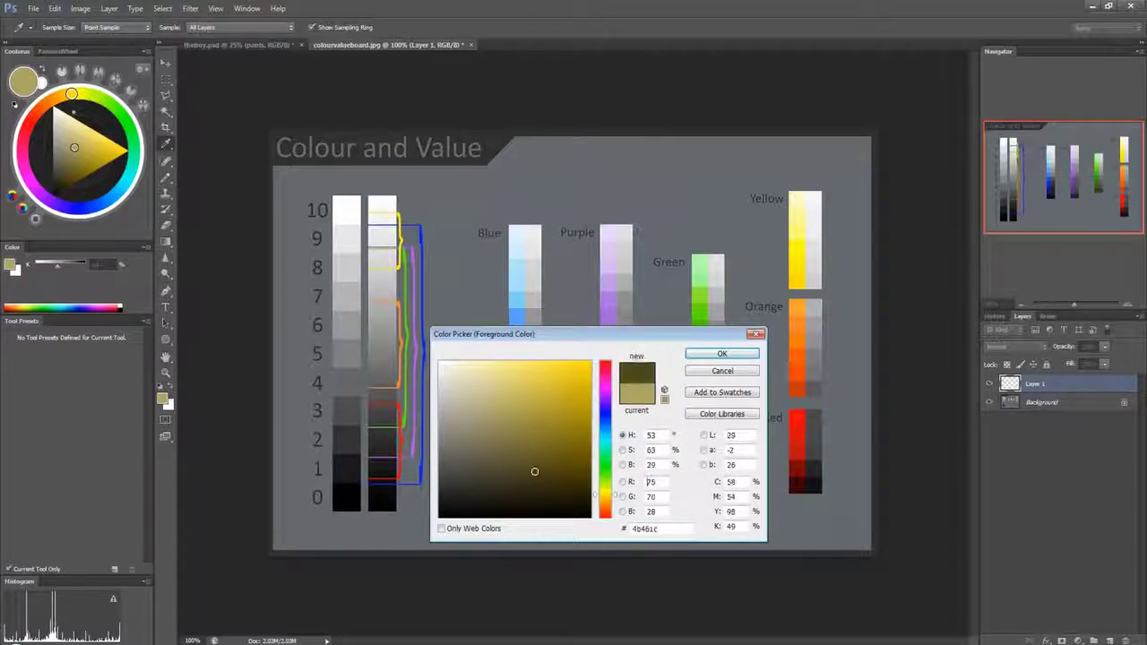
pyautogui.click(602, 418)
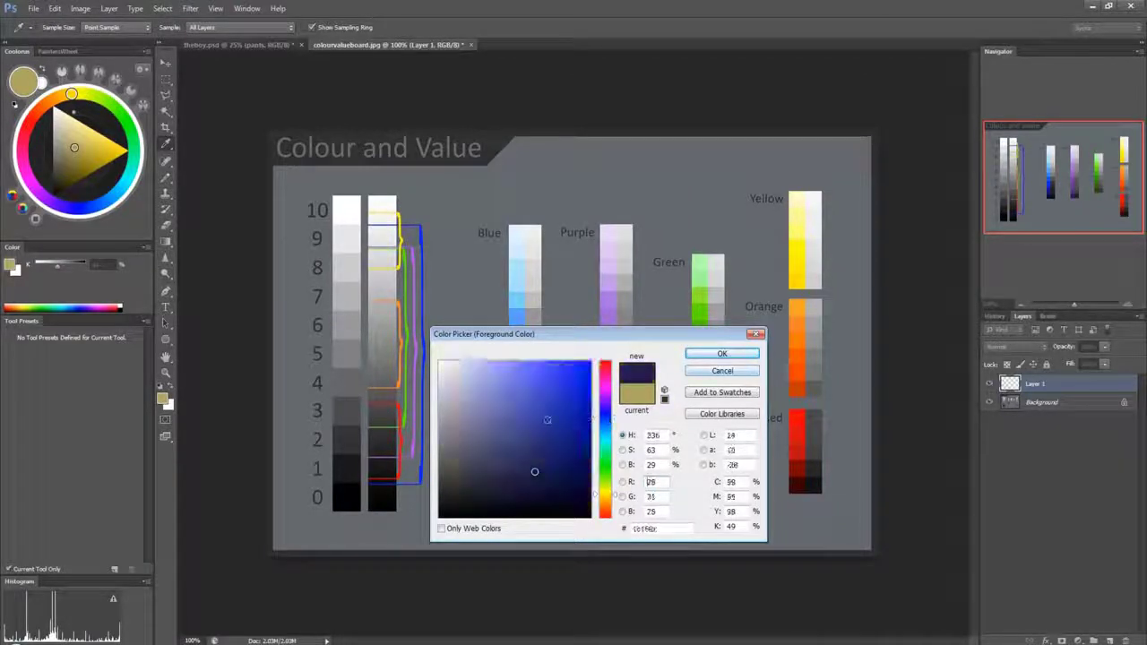
pyautogui.moveTo(546, 420)
pyautogui.mouseDown()
pyautogui.moveTo(481, 375)
pyautogui.moveTo(568, 484)
pyautogui.moveTo(466, 407)
pyautogui.moveTo(480, 391)
pyautogui.moveTo(524, 387)
pyautogui.mouseUp()
pyautogui.click(721, 352)
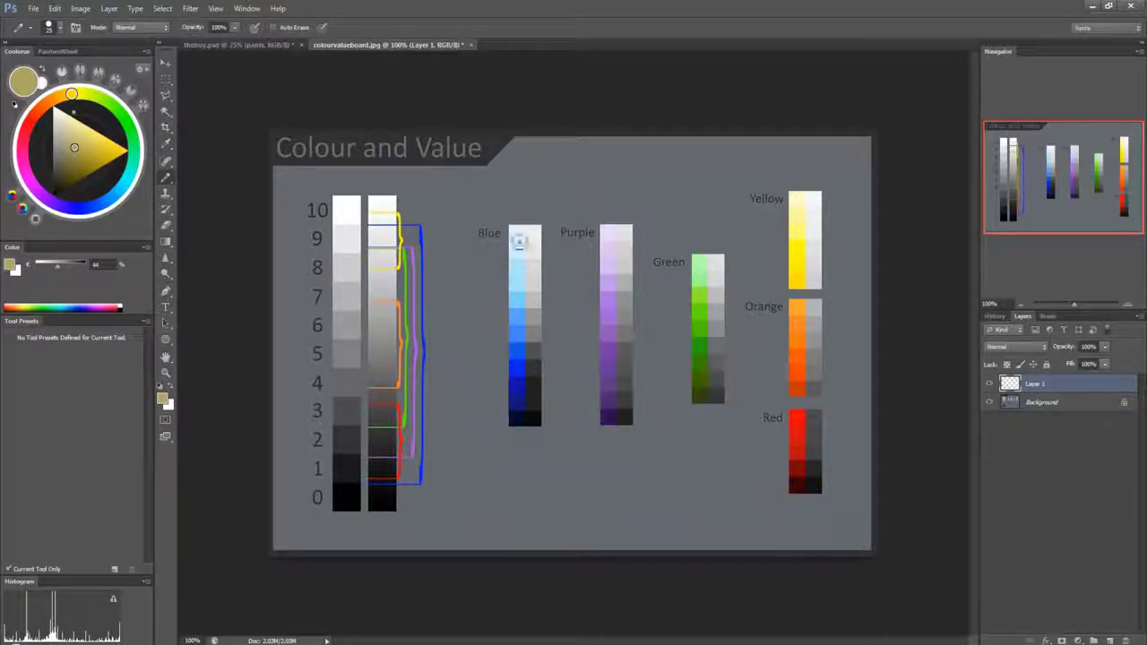